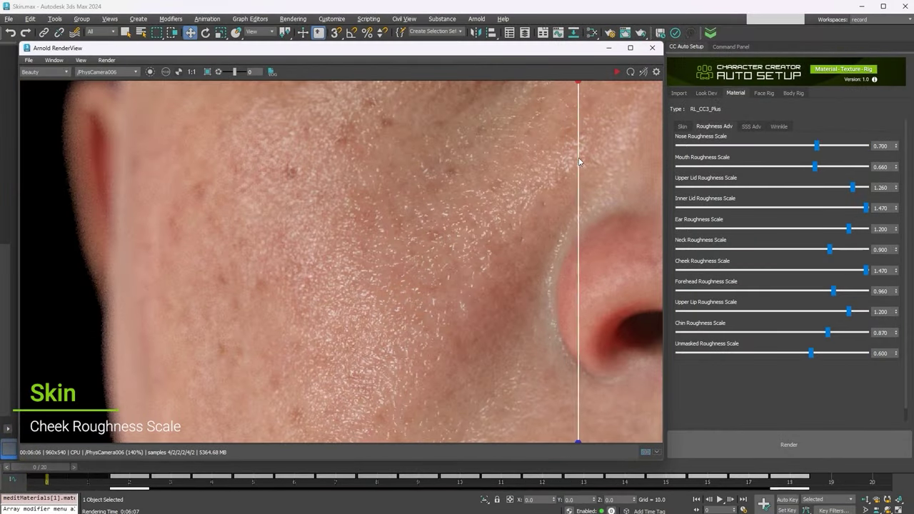
Compare the skin roughness and frown-line renders by sweeping the before/after divider across the face in the Arnold render view.
left_click_drag(578, 164, 255, 156)
left_click_drag(255, 157, 348, 161)
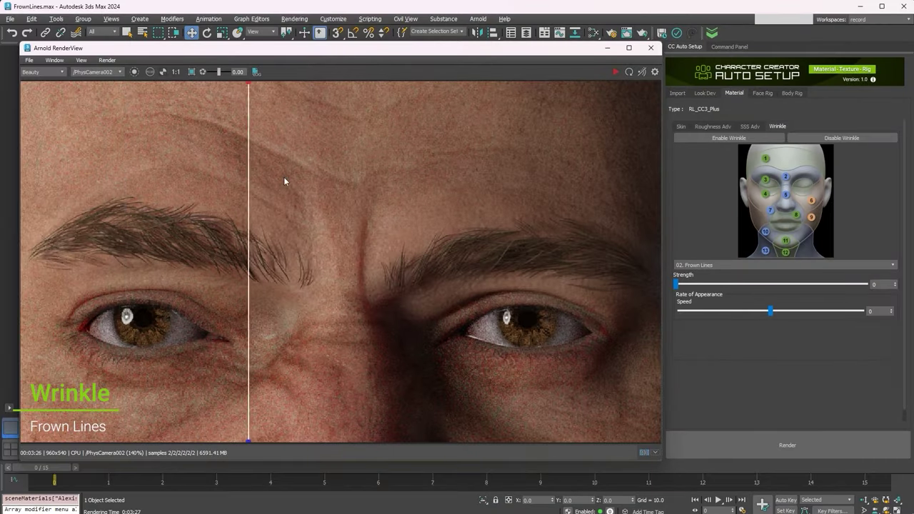
left_click_drag(285, 178, 172, 181)
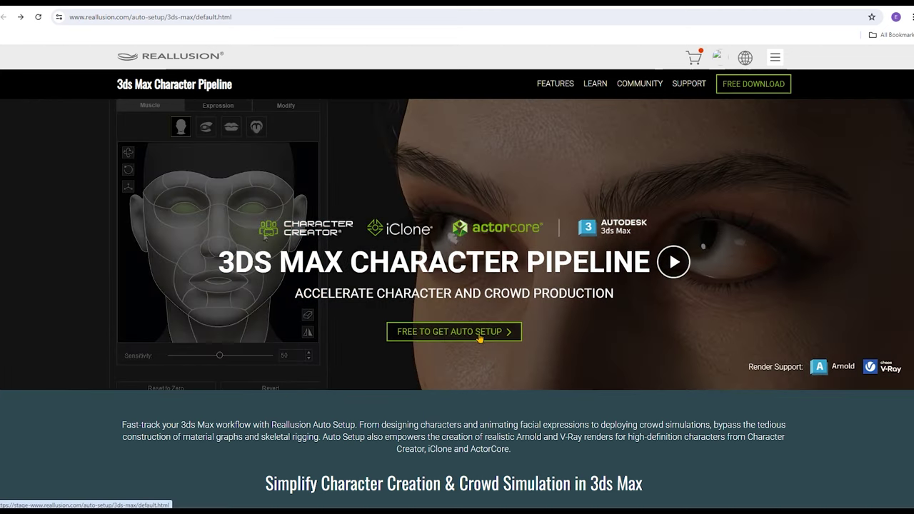
Request the free CC Auto Setup download for 3ds Max 2024, answering Yes to interest in the Maya version and submitting the questionnaire.
left_click(479, 338)
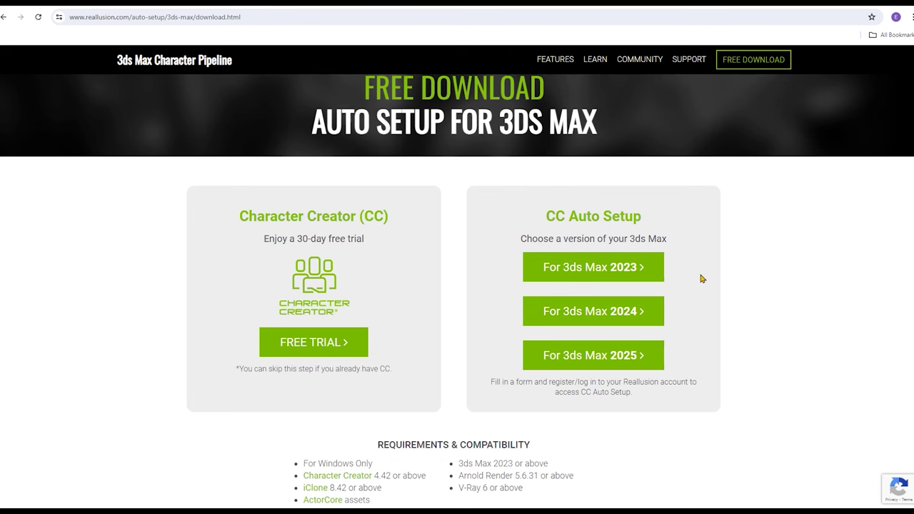
left_click(603, 324)
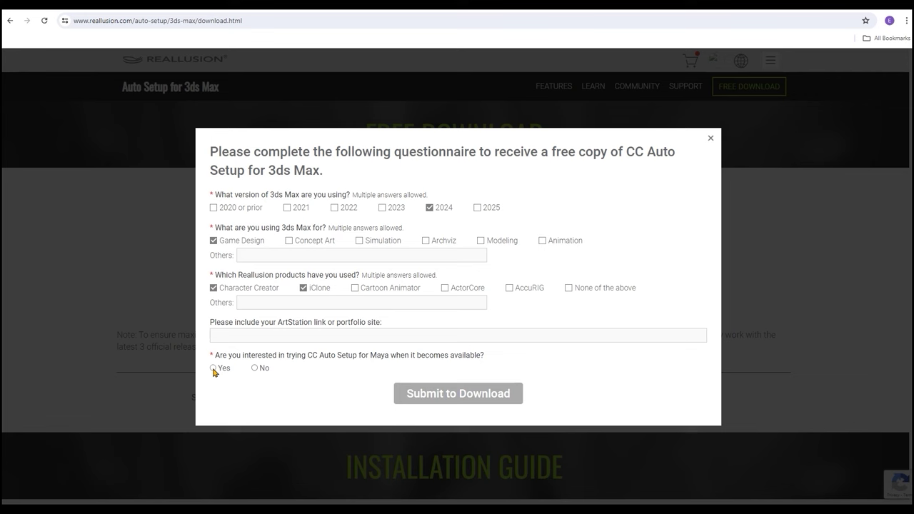
left_click(213, 368)
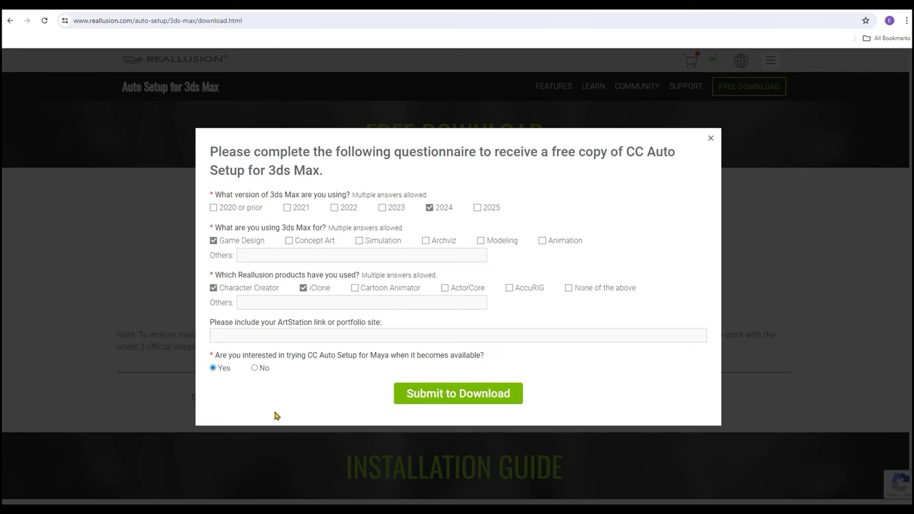
left_click(443, 399)
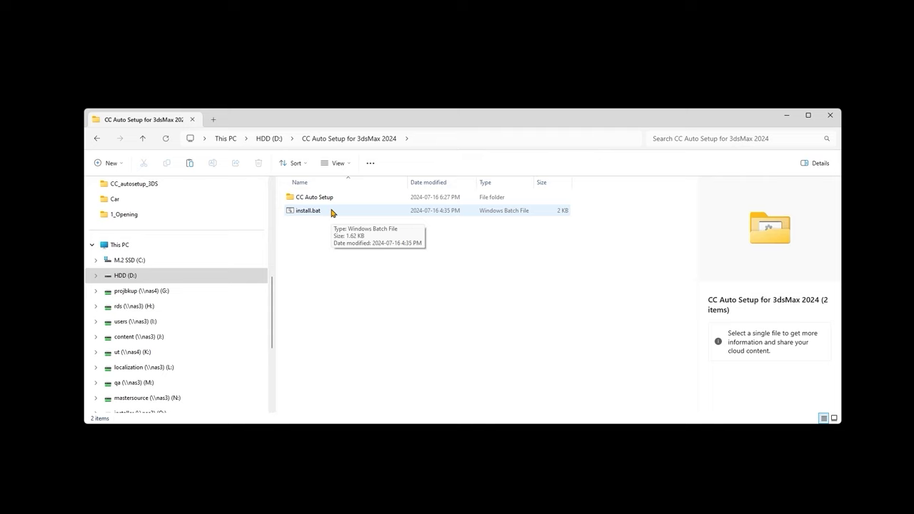
Run install.bat from the CC Auto Setup for 3dsMax 2024 folder, and open the CC Auto Setup plugin in 3ds Max.
double_click(331, 212)
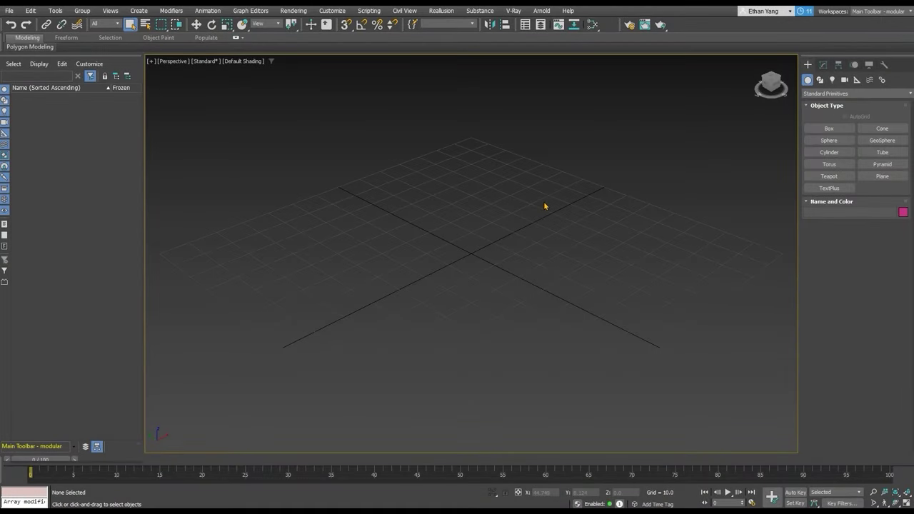
left_click(440, 12)
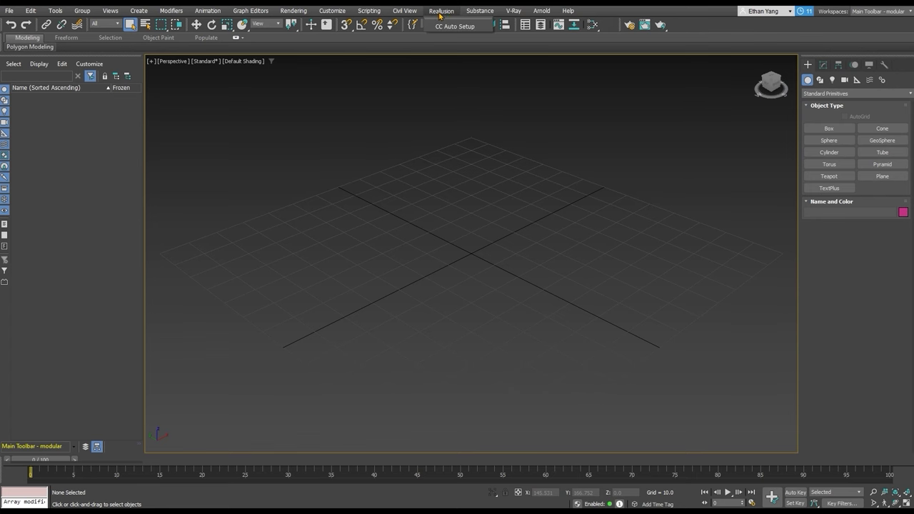
left_click(474, 31)
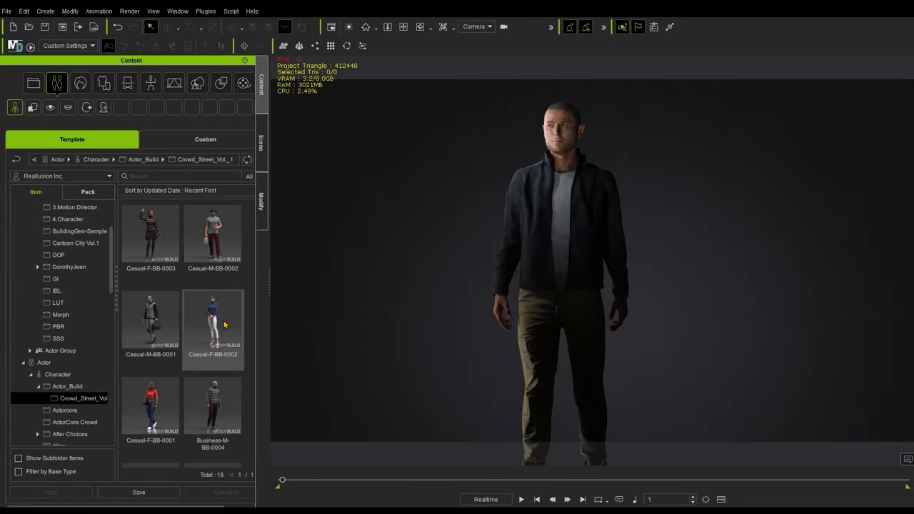
Switch to iClone, select the man in the dark jacket and open the FBX export settings for him.
left_click_drag(223, 322, 469, 188)
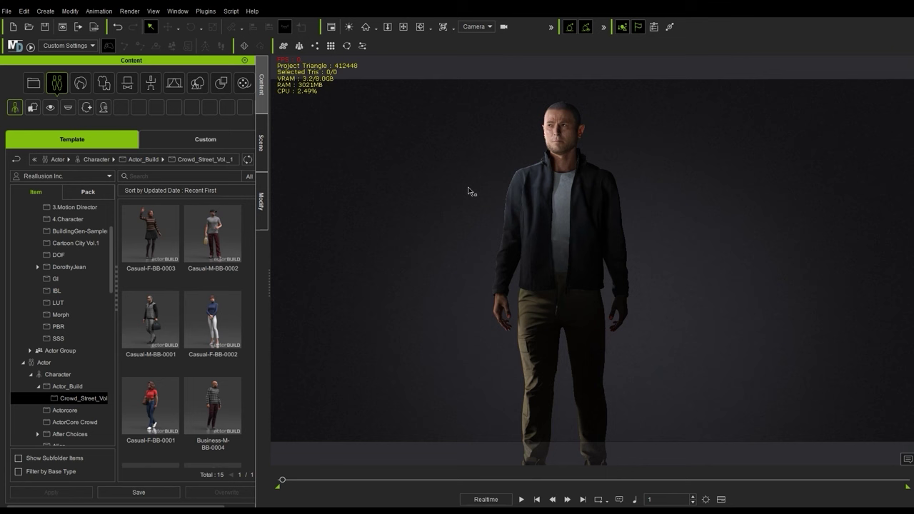
left_click(558, 166)
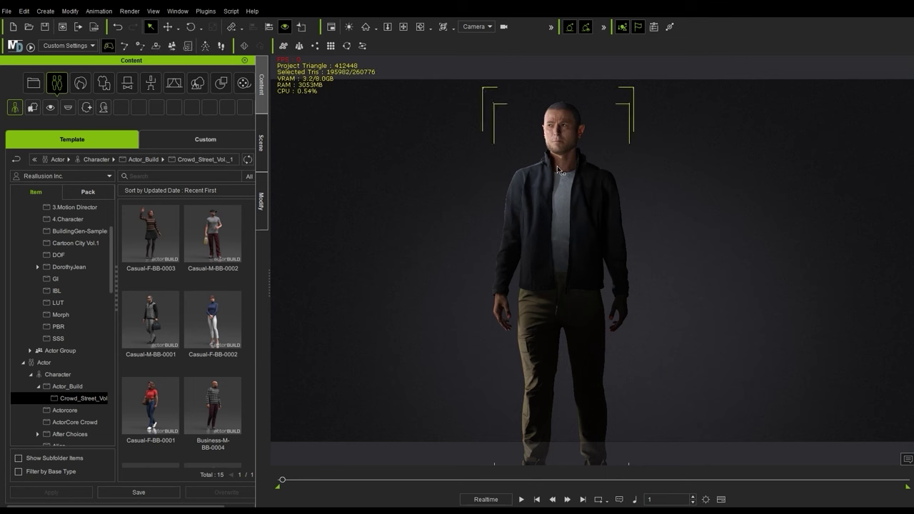
left_click(7, 11)
mouse_move(29, 93)
left_click(193, 102)
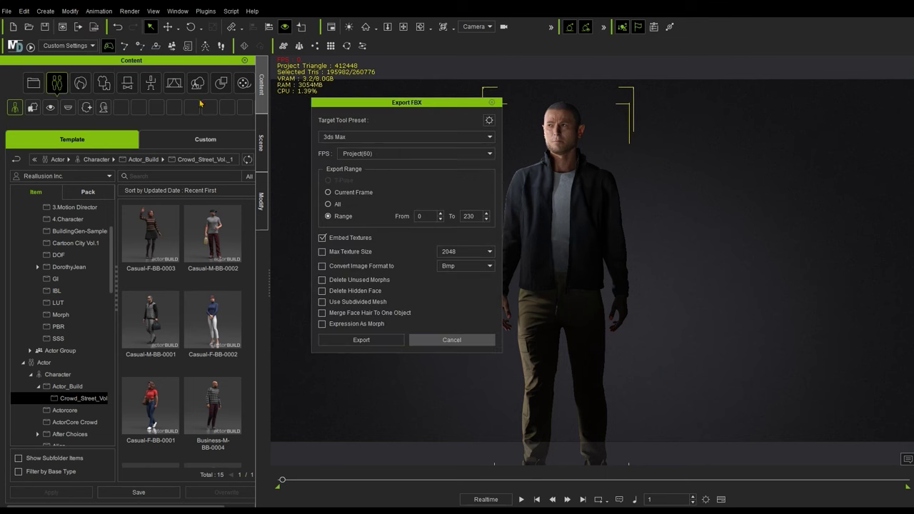
Export the character as FBX with the 3ds Max preset, saving it as Alex in the ForTest folder.
left_click(350, 137)
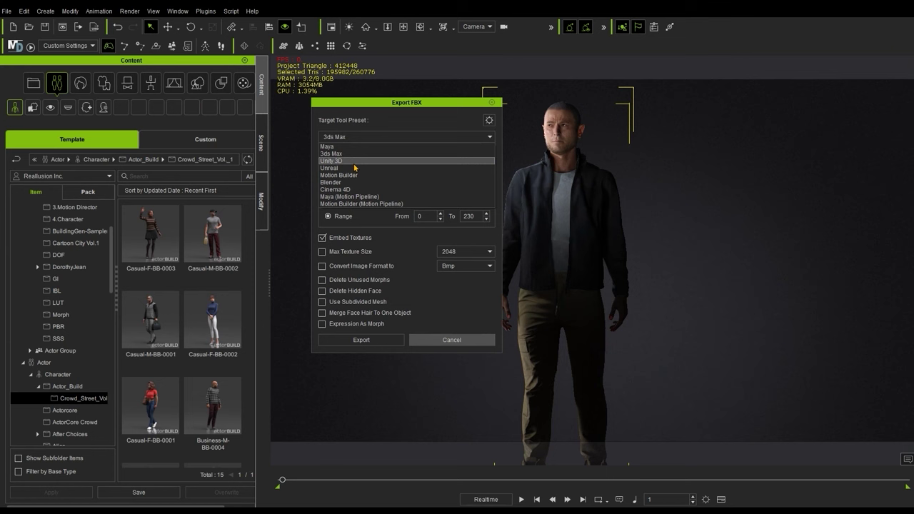
left_click(353, 155)
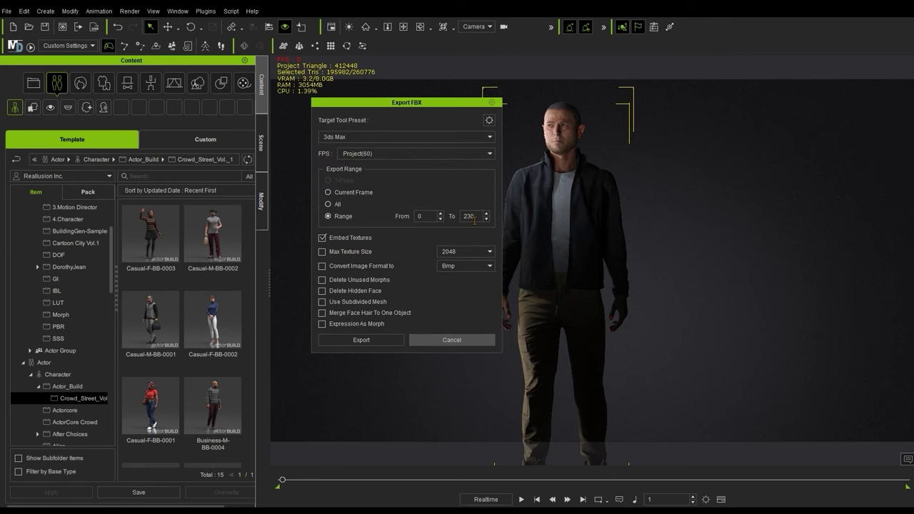
left_click_drag(416, 103, 390, 97)
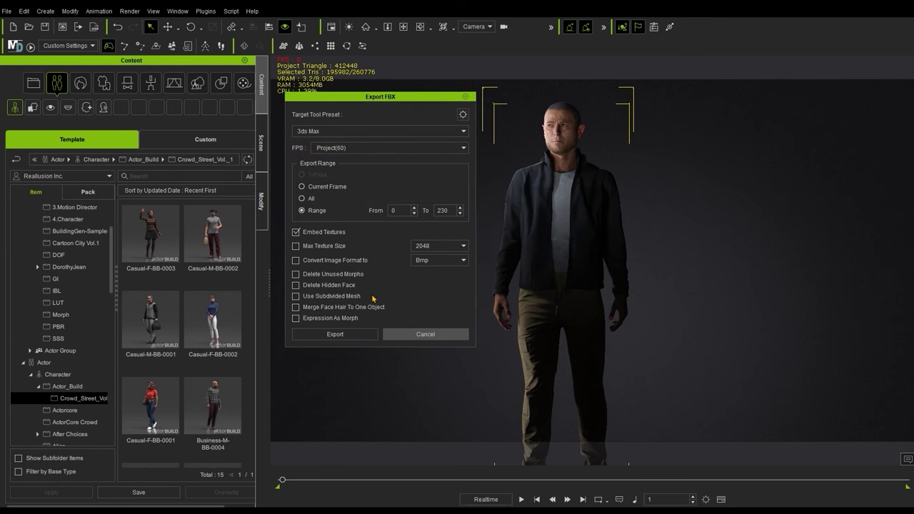
left_click(333, 334)
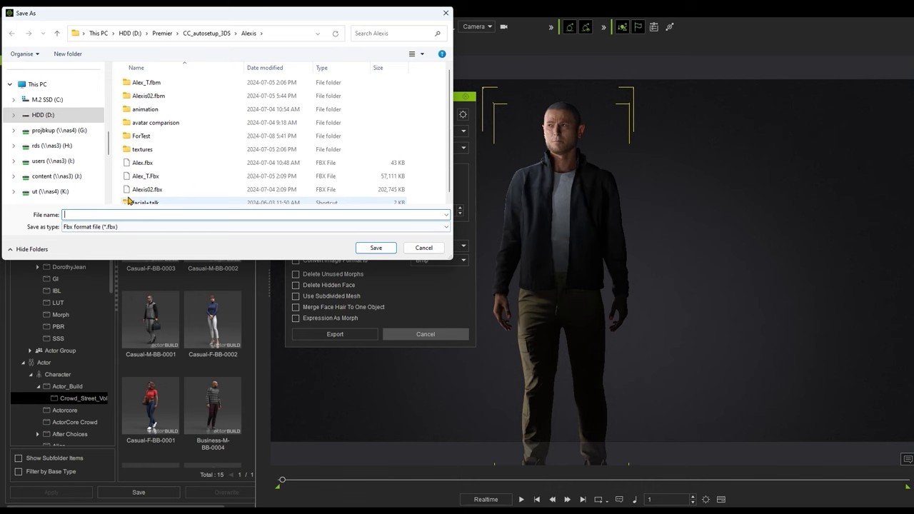
double_click(142, 136)
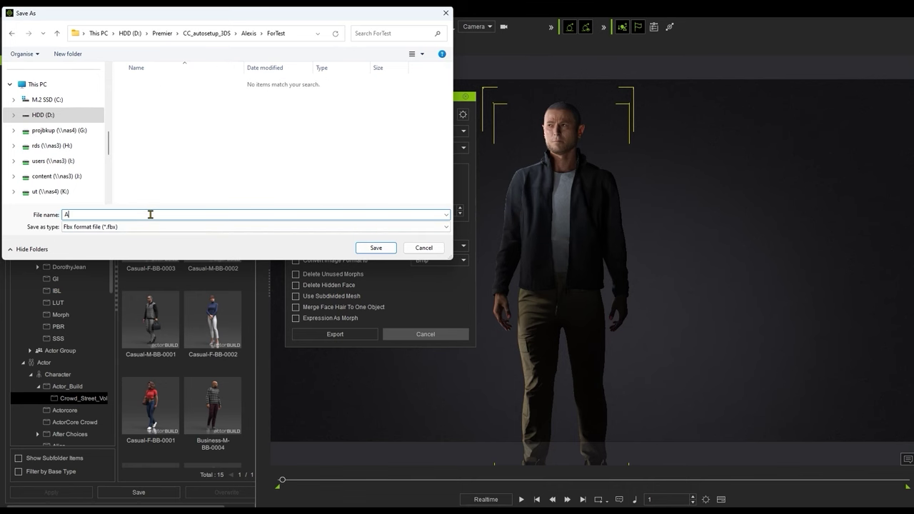
left_click(376, 248)
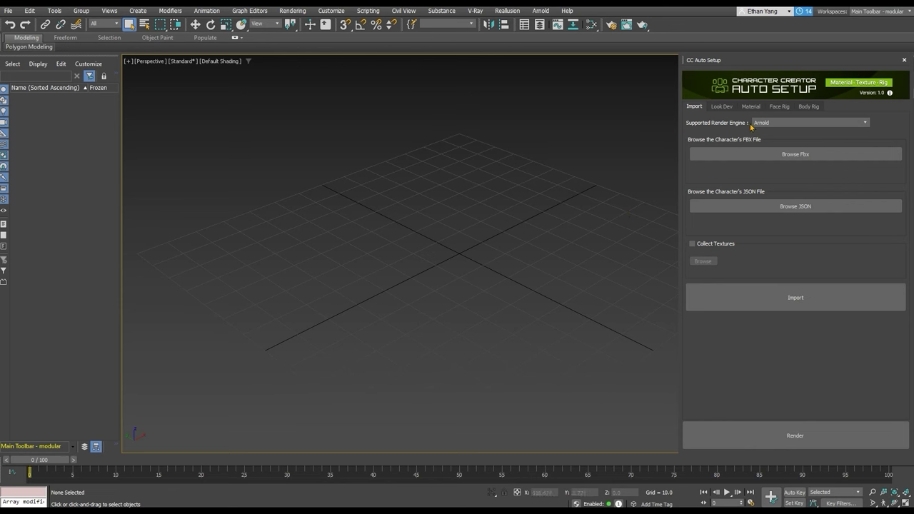
Switch to 3ds Max and import Alex.fbx through CC Auto Setup with Arnold as the render engine.
left_click(754, 123)
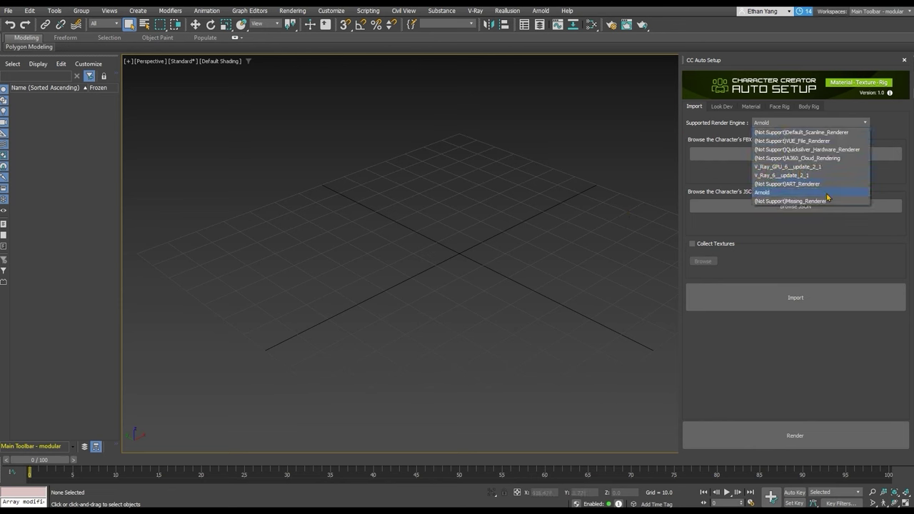
left_click(796, 193)
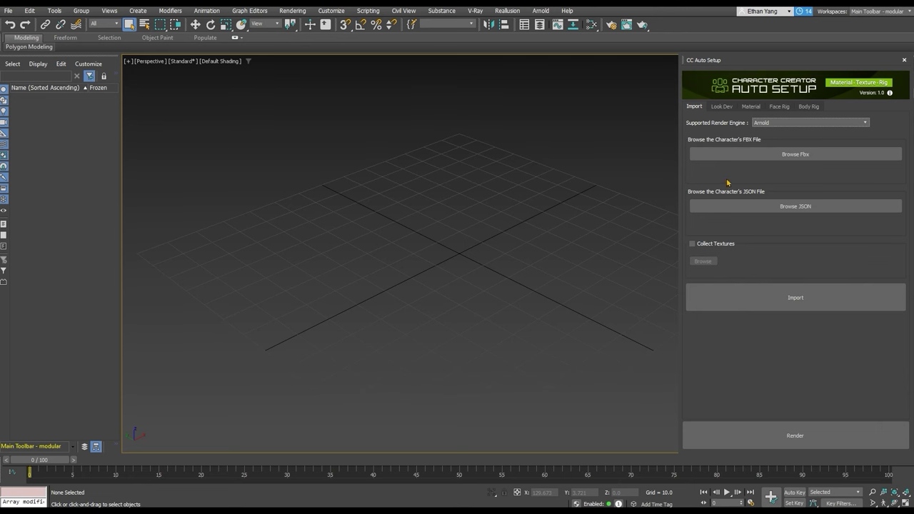
left_click(776, 154)
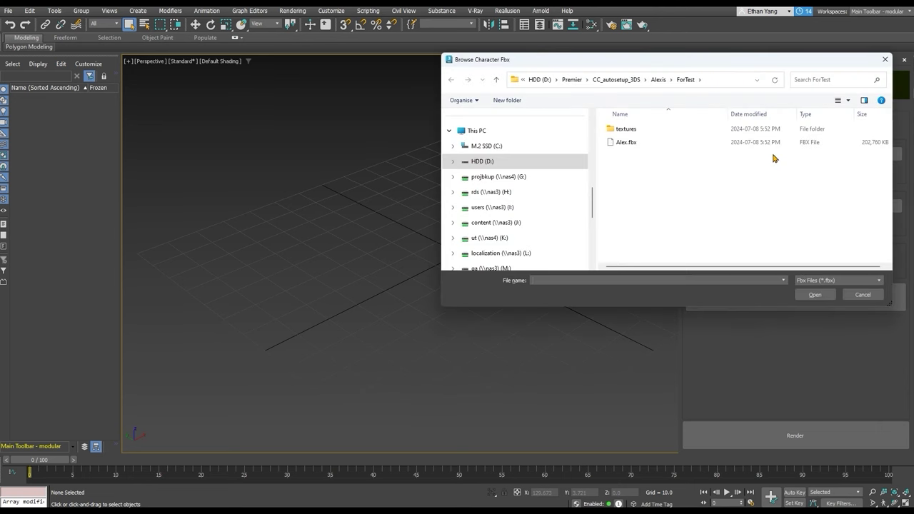
left_click(653, 143)
left_click(815, 294)
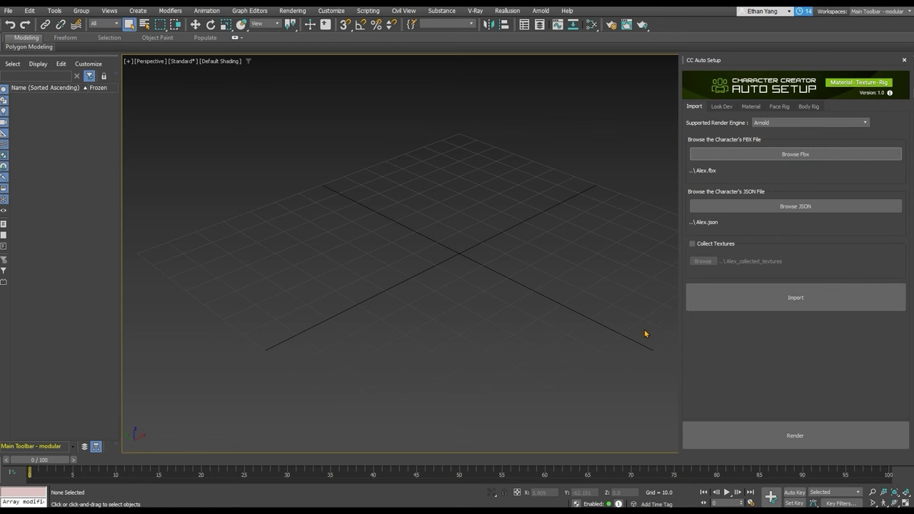
left_click(843, 299)
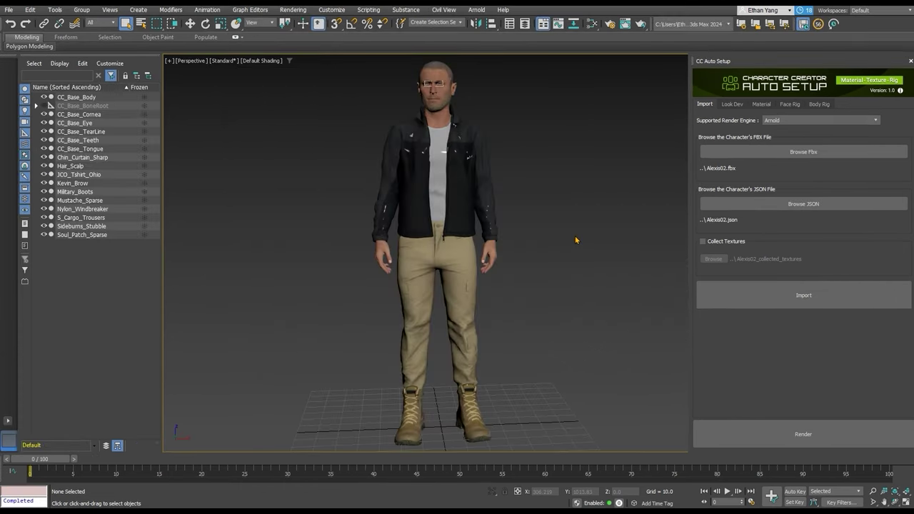
Open the Slate Material Editor and examine the material node network of the character's CC_Base_Body mesh.
left_click_drag(107, 468, 209, 414)
left_click(592, 23)
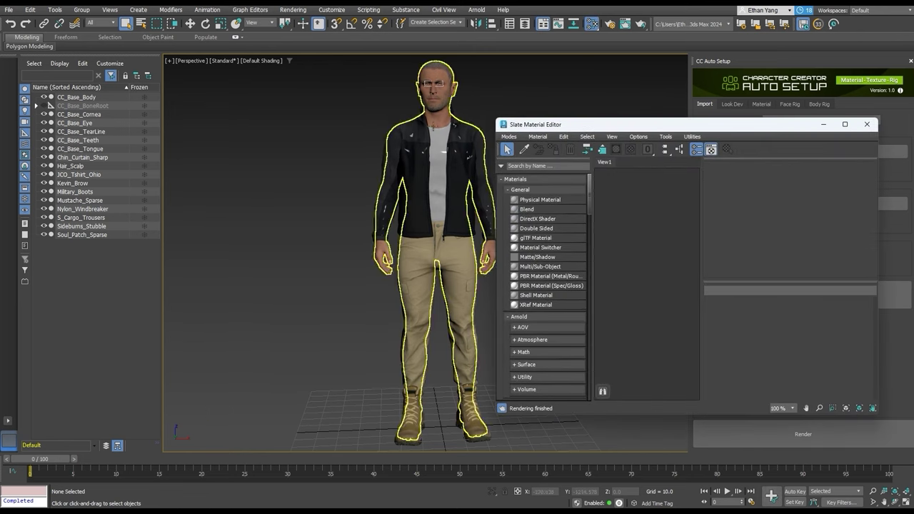
left_click(453, 84)
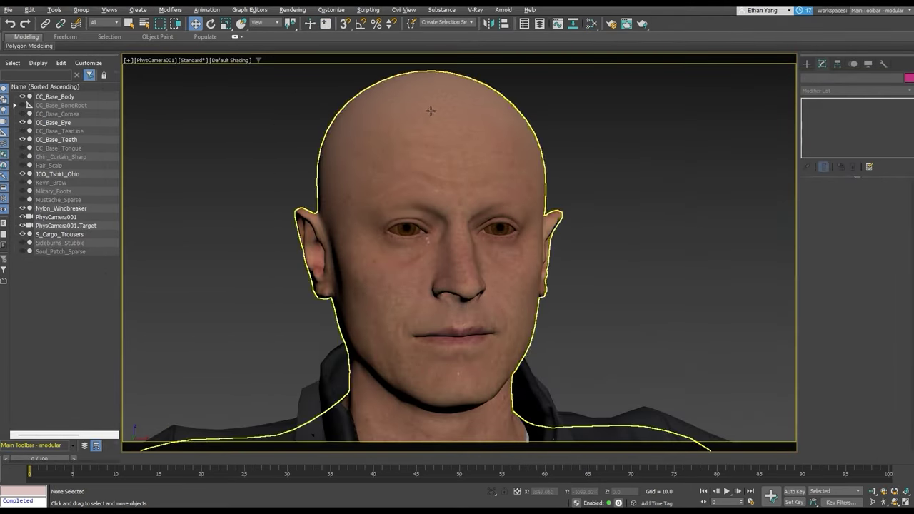
left_click(536, 282)
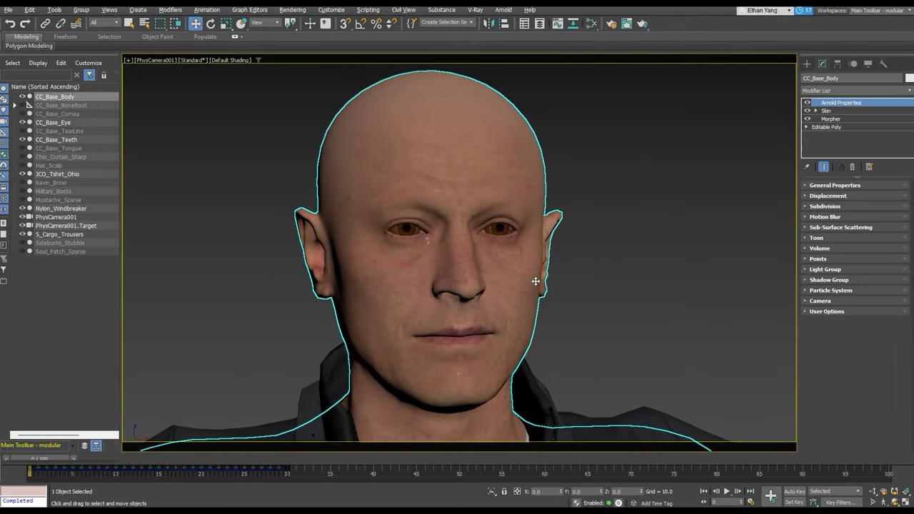
Adjust the facial expression through the Morpher channels of CC_Base_Body, setting the first inner brow raise to 58 and changing other channels.
mouse_move(822, 259)
left_mouse_down()
mouse_move(817, 269)
mouse_move(820, 255)
left_mouse_up()
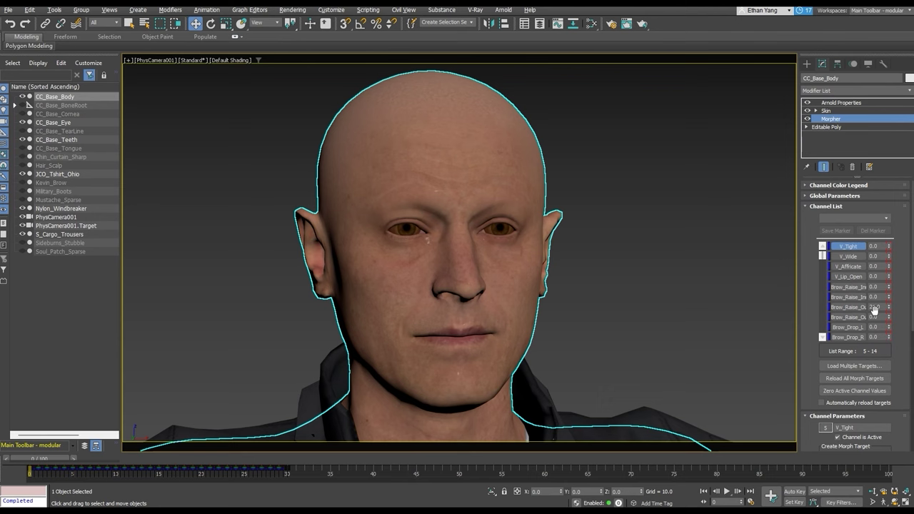
left_click_drag(889, 287, 897, 245)
left_click_drag(890, 300, 888, 313)
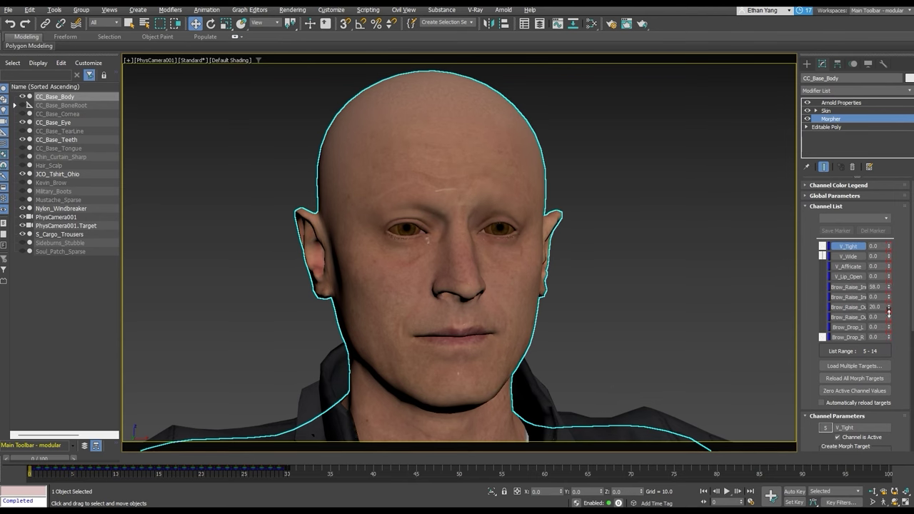
left_click_drag(822, 255, 822, 259)
left_click_drag(889, 328, 894, 261)
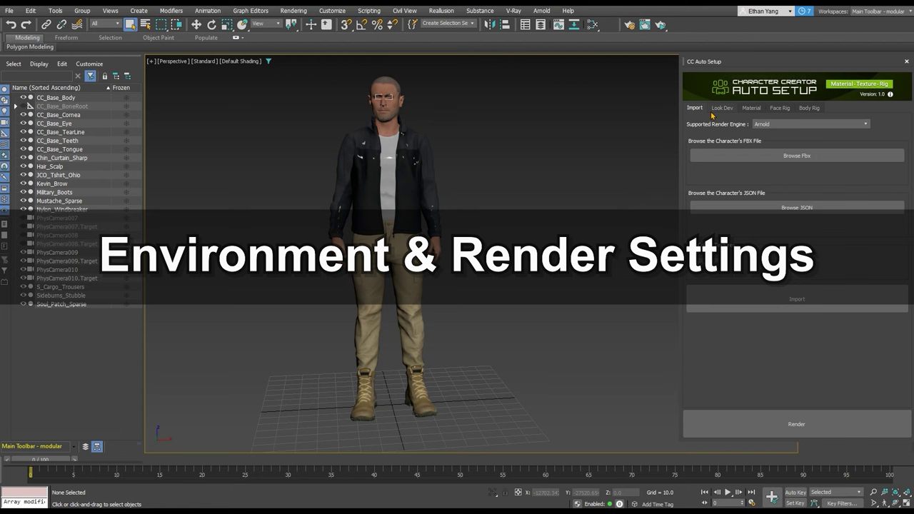
Apply the pink and purple head light preset from Look Dev and inspect its lights around the character.
left_click(720, 110)
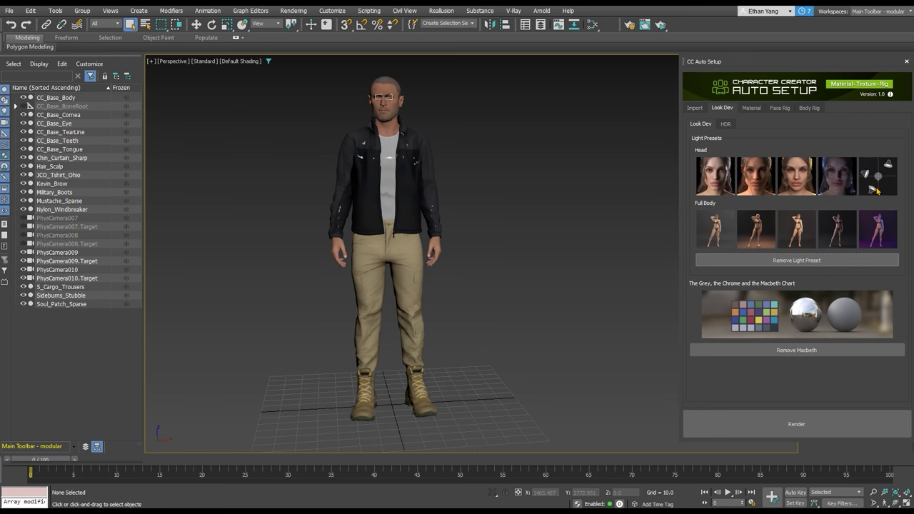
left_click(878, 190)
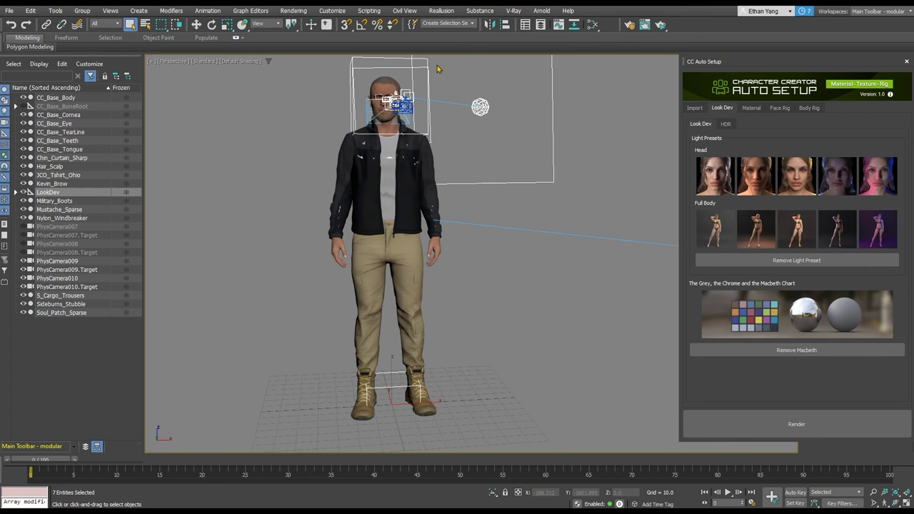
left_click(492, 293)
scroll(584, 309, "down", 3)
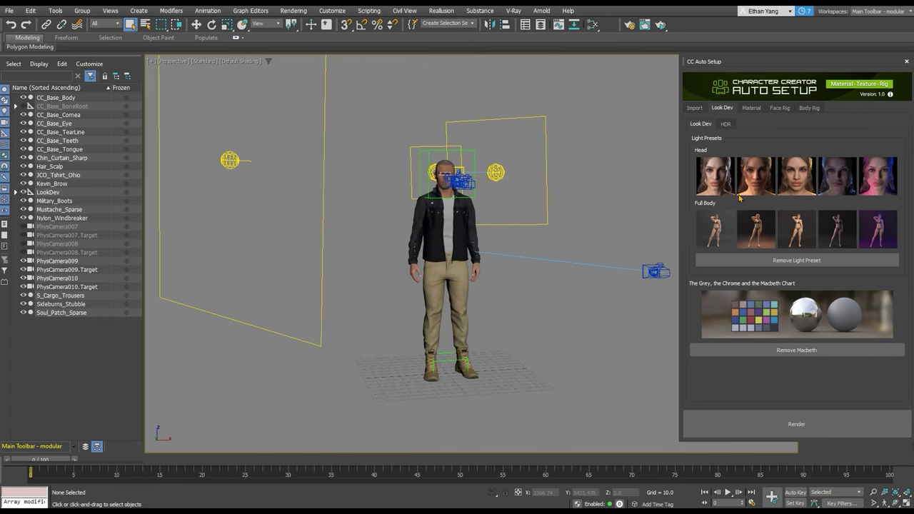
Try the second and third head light presets, and remove the light preset from the scene.
left_click(756, 189)
left_click(796, 190)
left_click(723, 265)
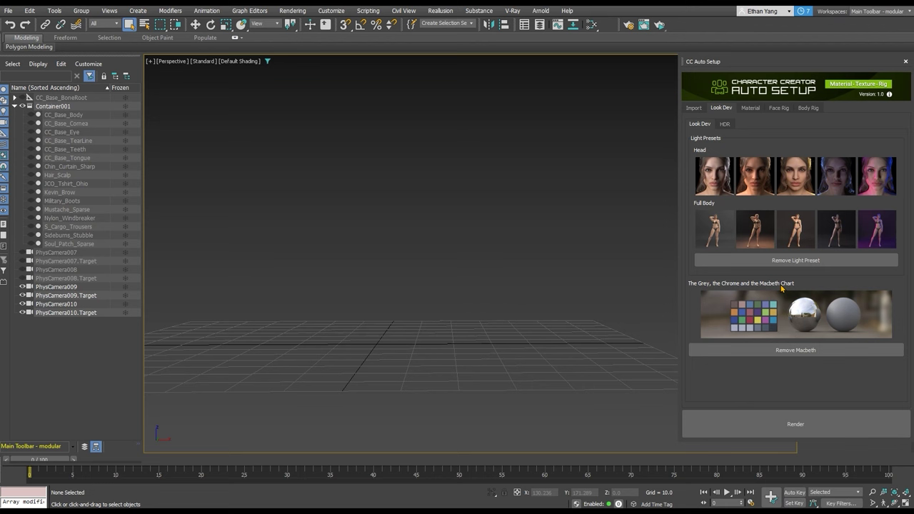
Add the grey ball, chrome ball and Macbeth chart to the scene, and open the HDR lighting settings.
left_click(784, 293)
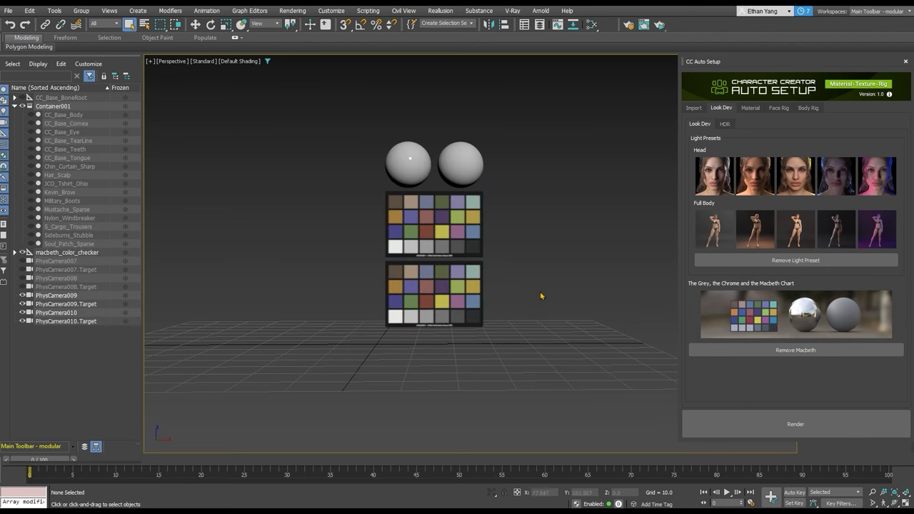
left_click(726, 125)
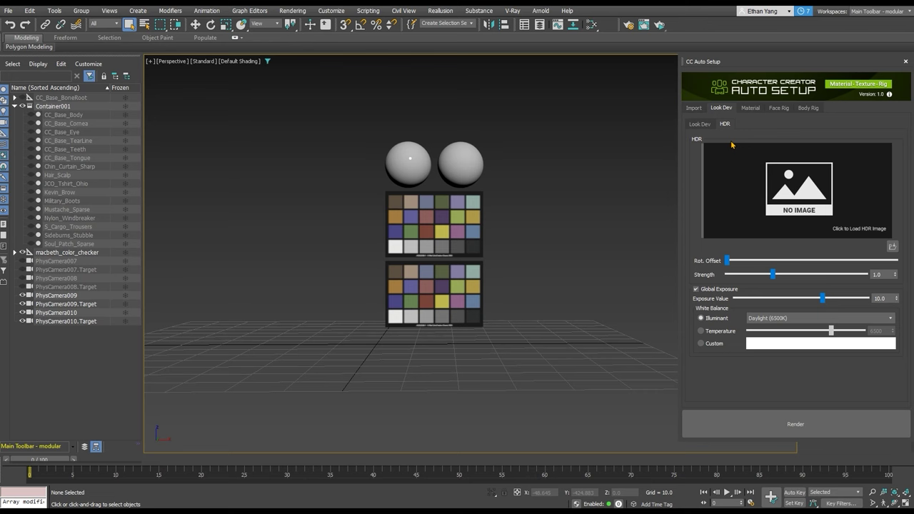
Load the warm interior HDR image as the environment and increase its rotation offset.
left_click(775, 207)
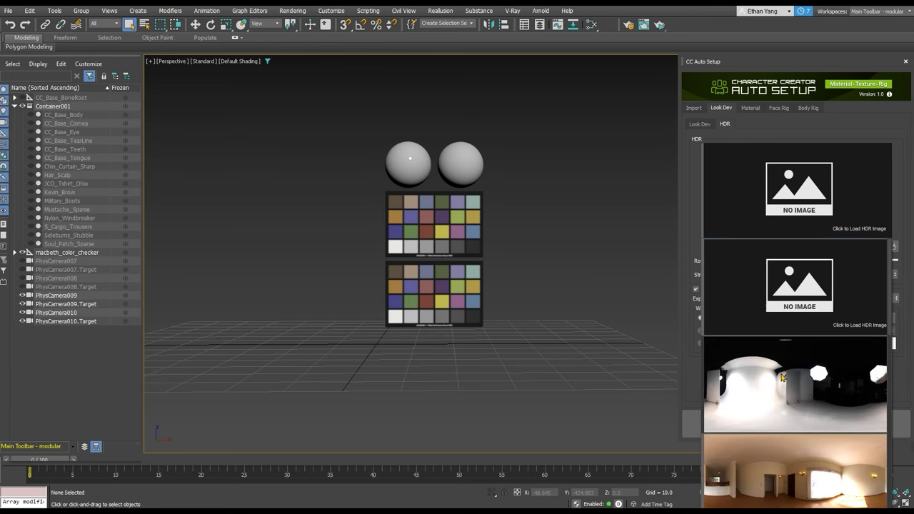
left_click(850, 215)
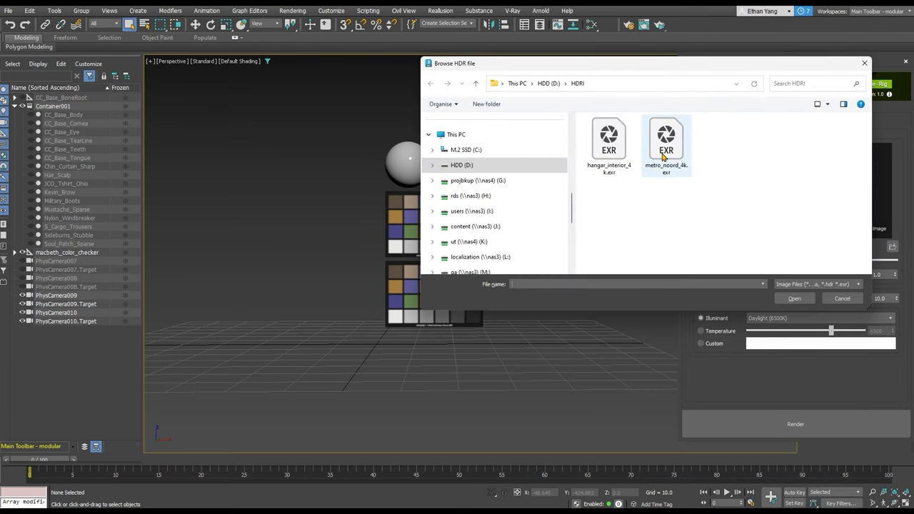
left_click(843, 298)
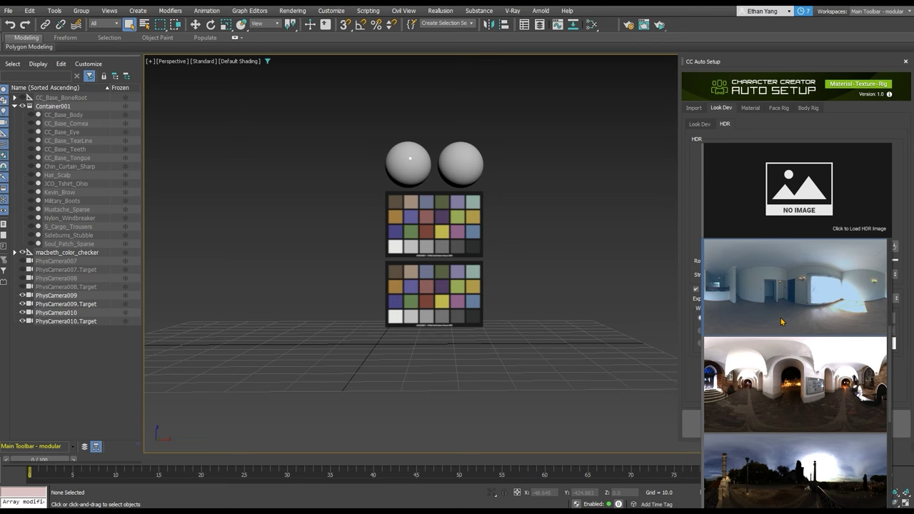
left_click_drag(728, 261, 867, 261)
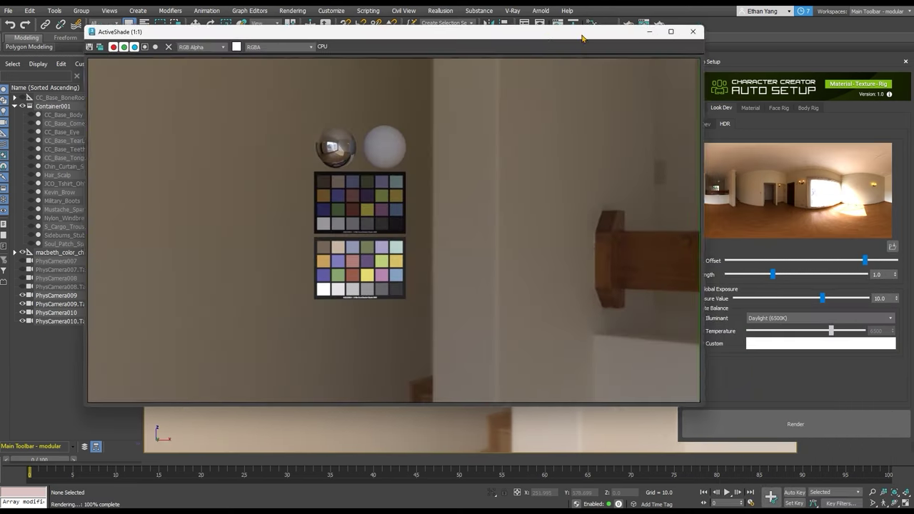
Set the global exposure value to 10 and switch the white balance to Temperature.
left_click_drag(581, 36, 543, 37)
mouse_move(824, 298)
left_mouse_down()
mouse_move(806, 299)
mouse_move(819, 302)
left_mouse_up()
left_click_drag(885, 300, 850, 309)
type("10")
key("Return")
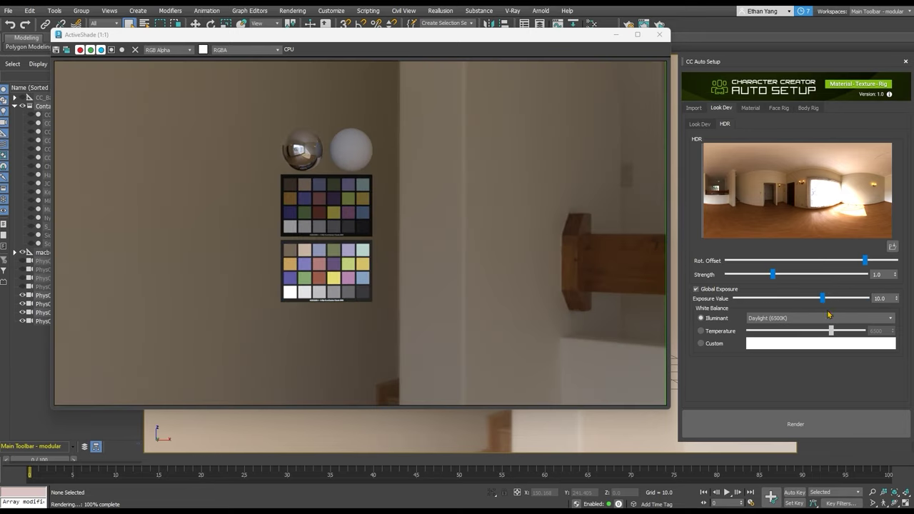
left_click(718, 331)
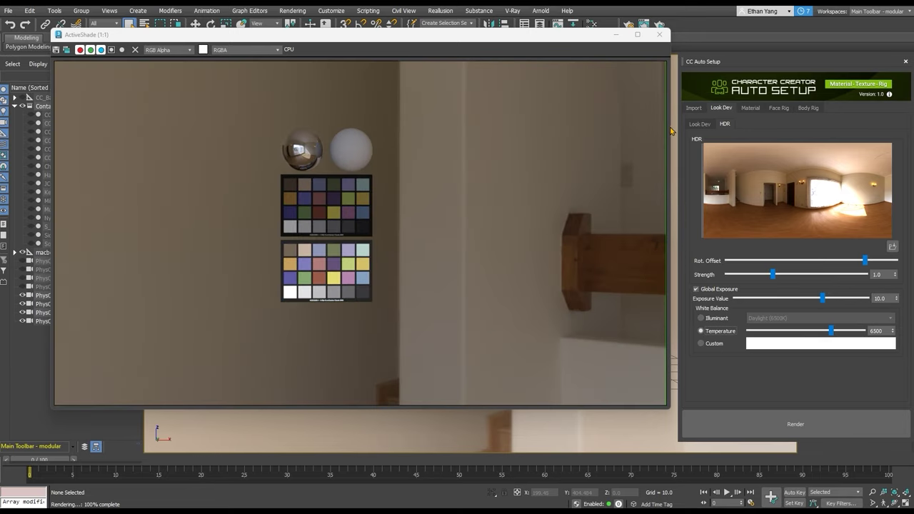
Close the ActiveShade render and remove the Macbeth chart and balls from the scene.
left_click(659, 36)
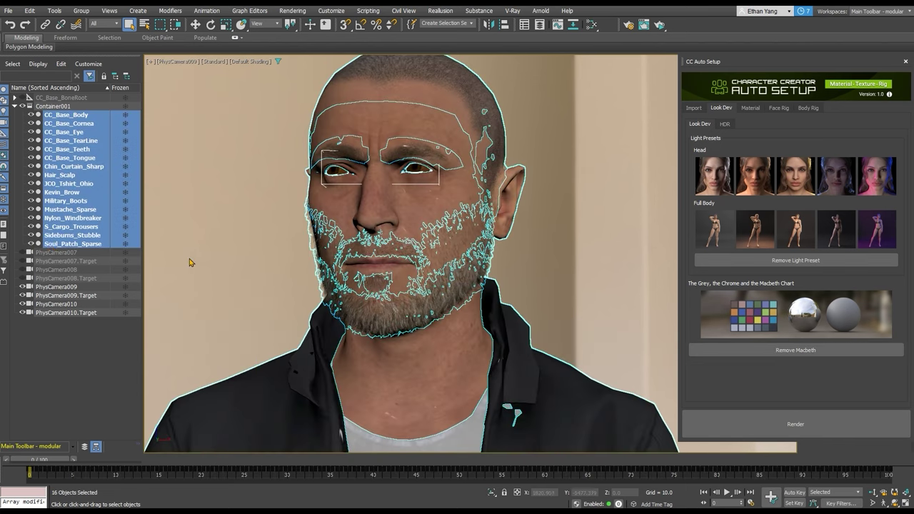
left_click(189, 260)
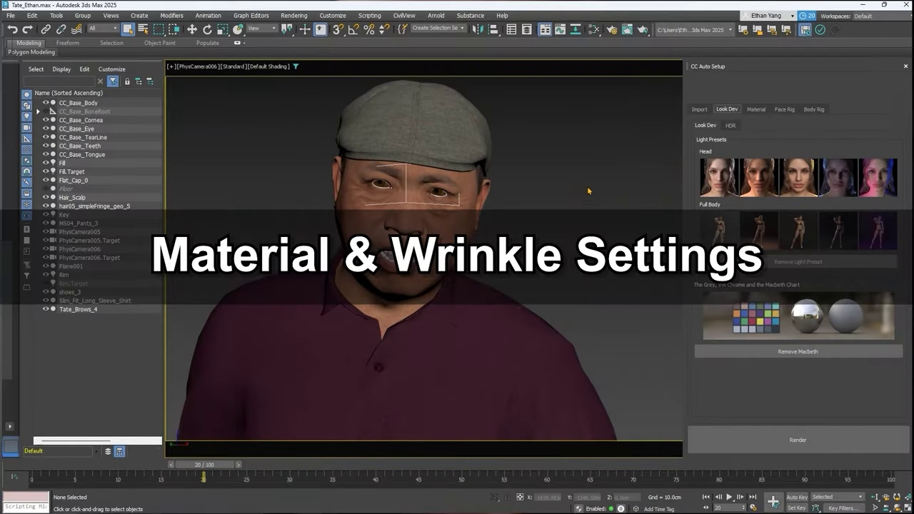
Open the material settings of CC_Base_Body and examine its skin and advanced roughness parameters.
left_click(757, 109)
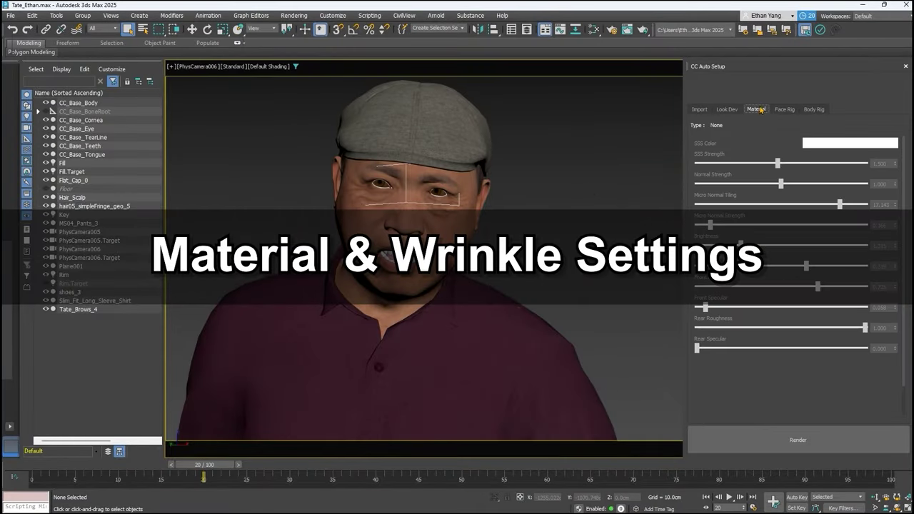
left_click(79, 102)
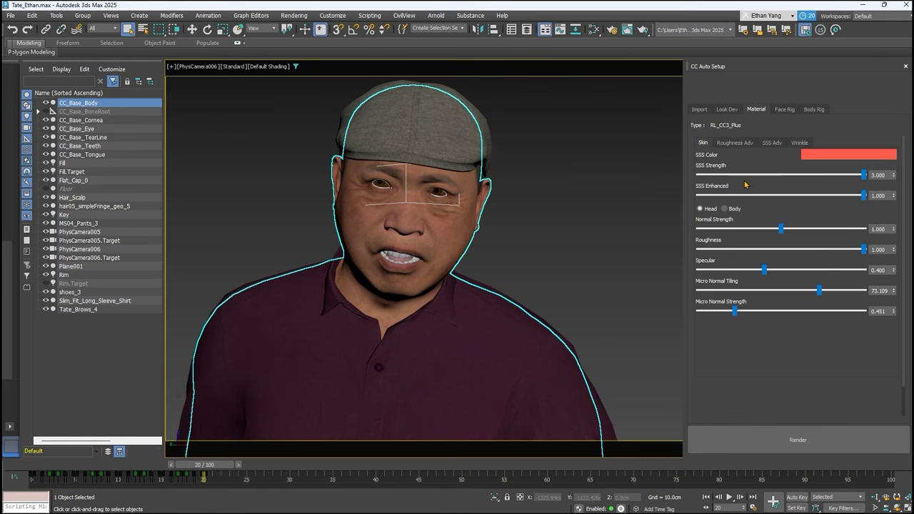
left_click(730, 142)
left_click(703, 143)
Examine the eye material settings of CC_Base_Cornea, including the limbus and sclera parameters, and select CC_Base_Eye.
left_click(82, 120)
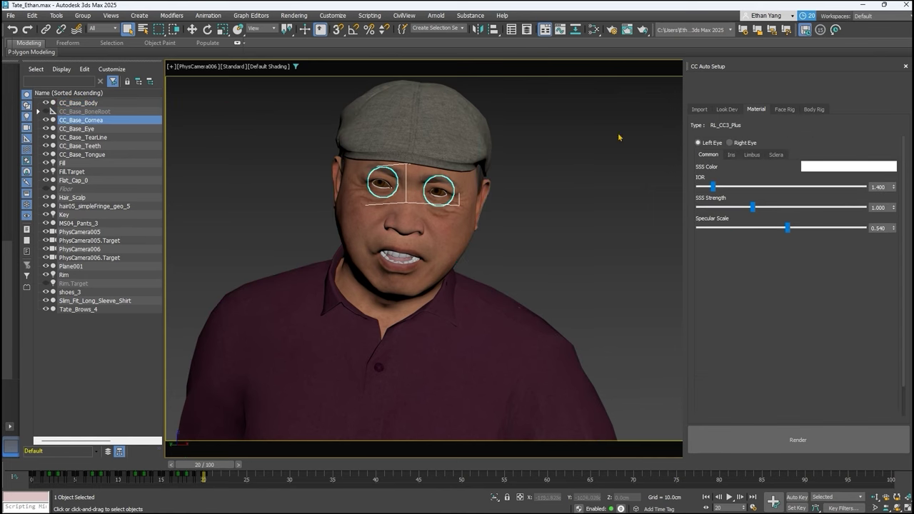
left_click(753, 154)
left_click(776, 154)
left_click(128, 130)
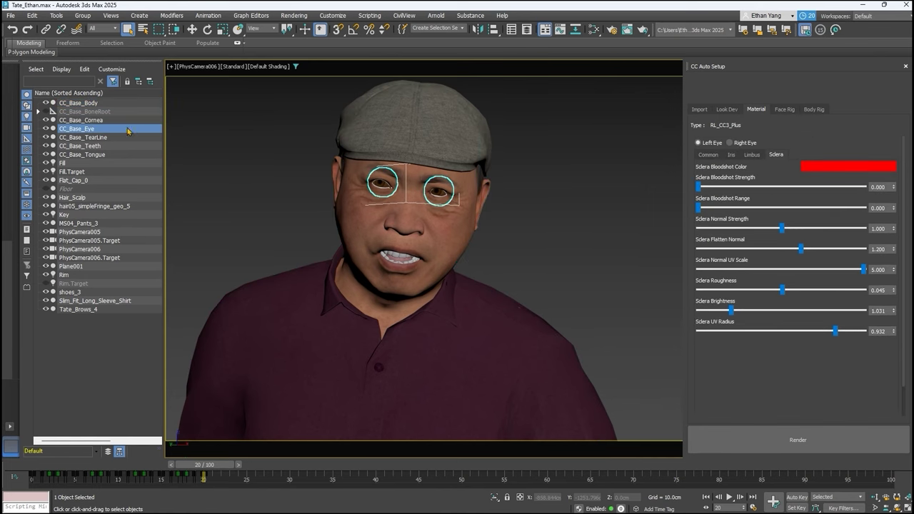
Review the material settings of the tear line, teeth and tongue, and return to those of CC_Base_Body.
left_click(84, 139)
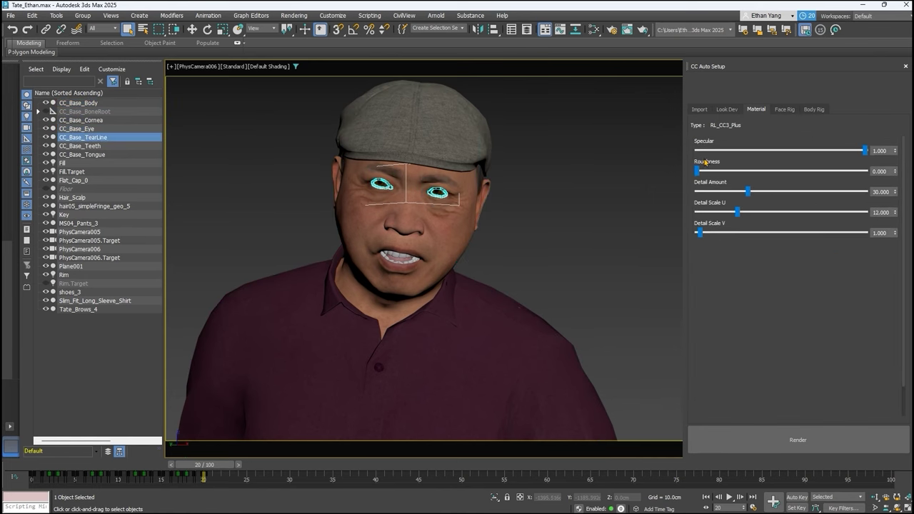
left_click(98, 146)
left_click(129, 155)
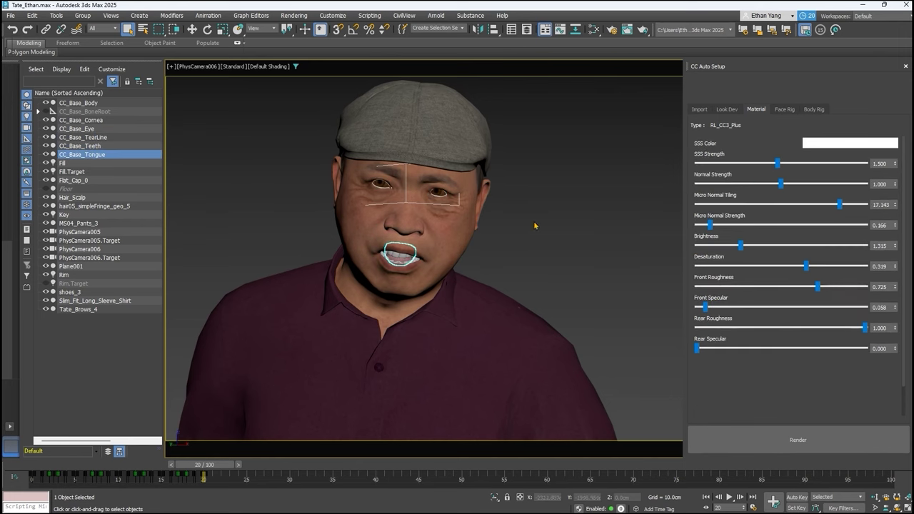
left_click(111, 104)
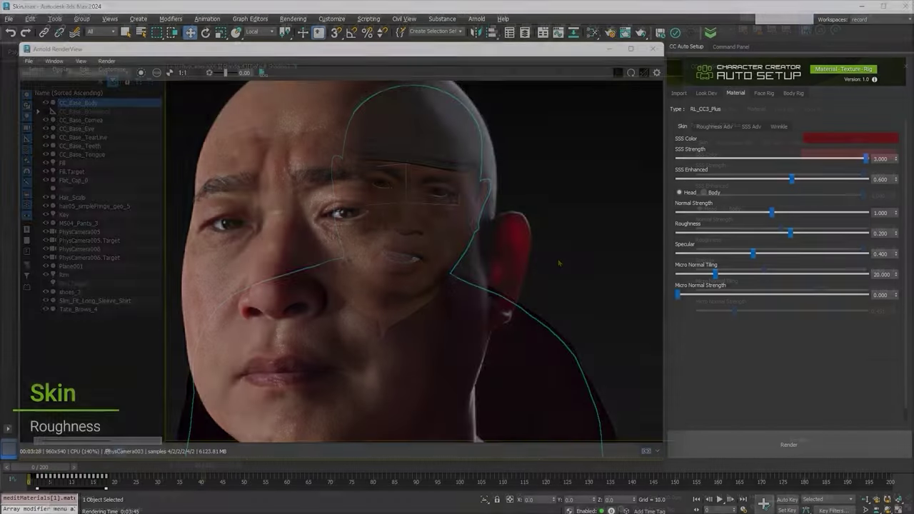
Compare the rendered skin before and after the roughness and nose roughness scale changes in Arnold RenderView.
left_click_drag(144, 248, 205, 248)
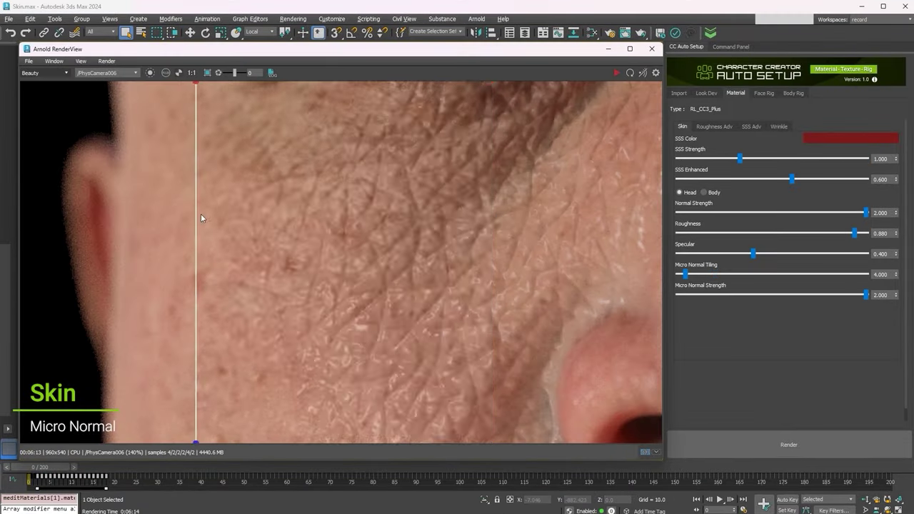
left_click_drag(203, 217, 347, 224)
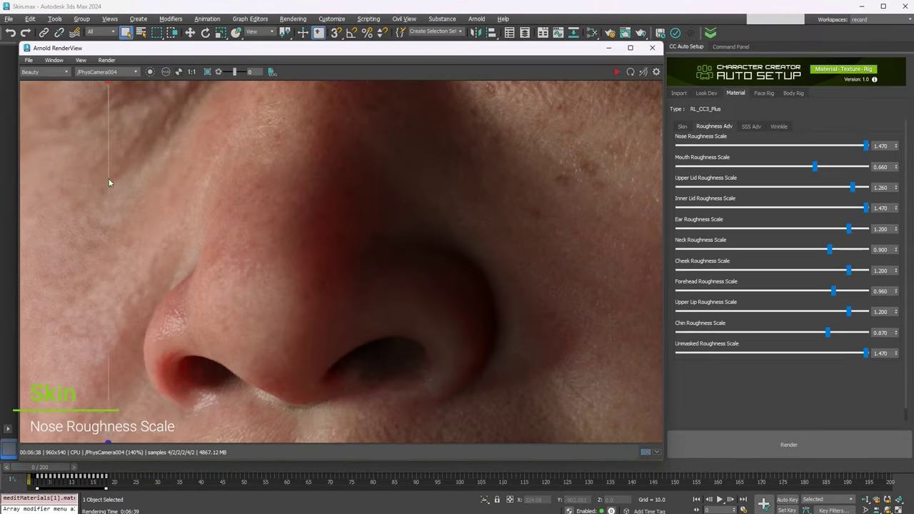
left_click_drag(108, 183, 409, 168)
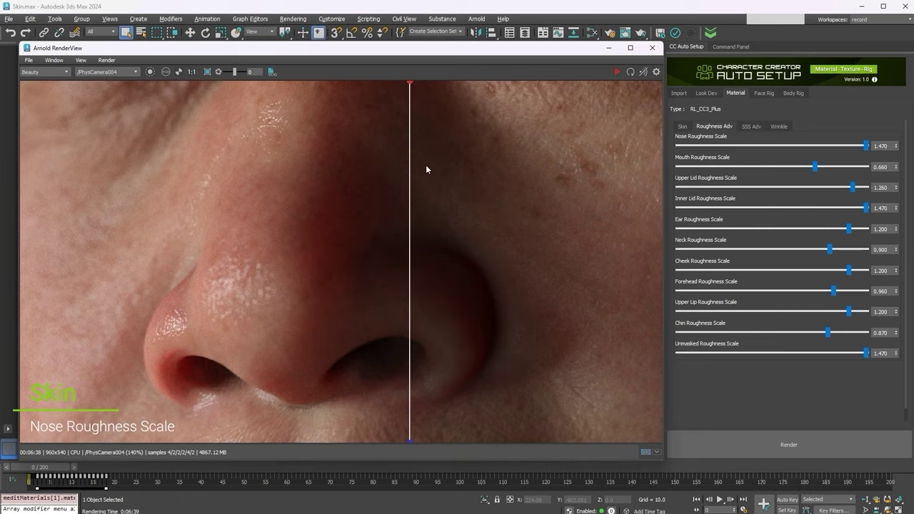
left_click_drag(573, 167, 398, 167)
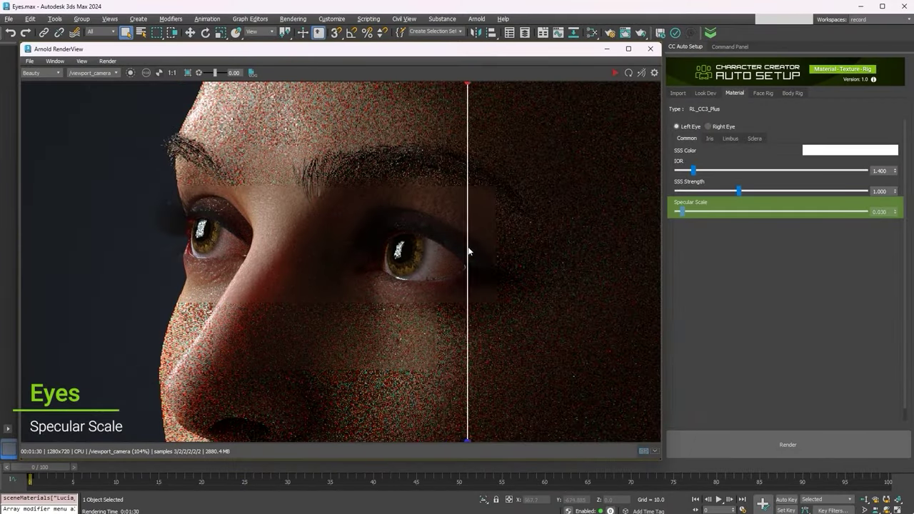
Compare the rendered eyes before and after the specular scale, limbus UV width color and sclera bloodshot changes.
left_click_drag(422, 261, 279, 272)
left_click_drag(280, 272, 212, 286)
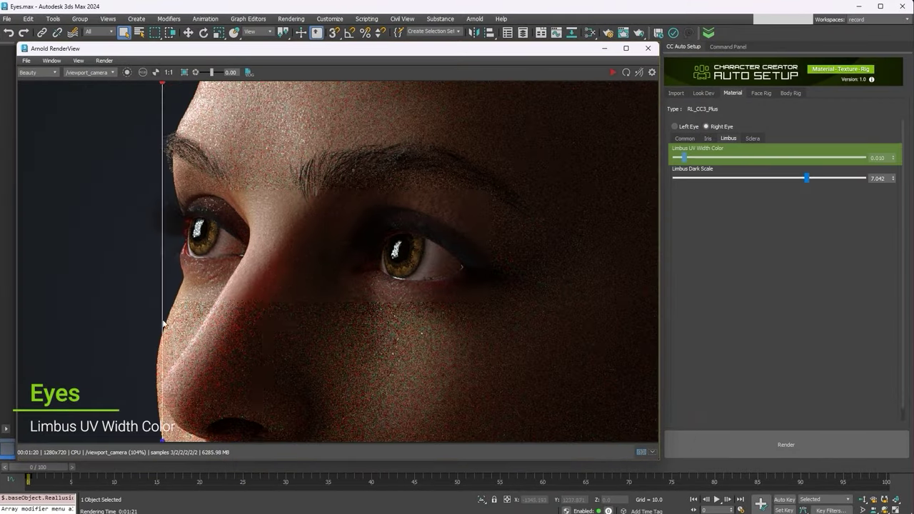
left_click_drag(164, 327, 238, 310)
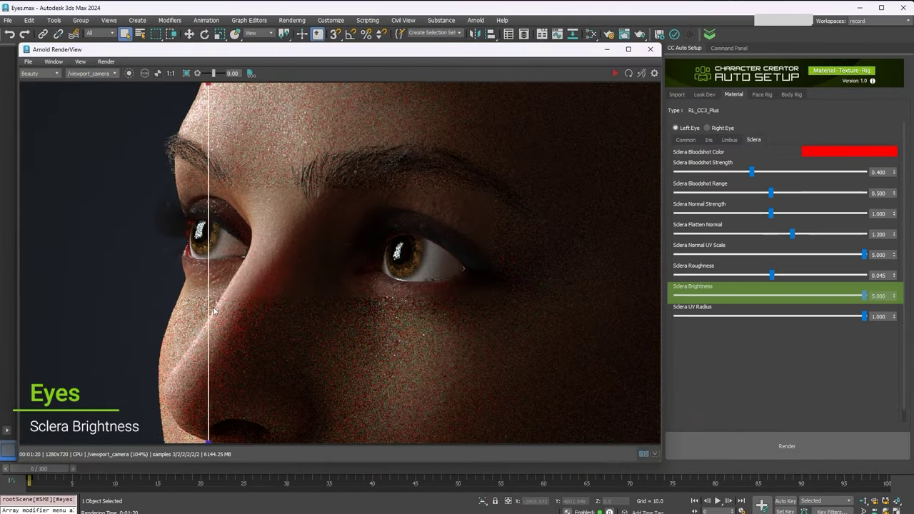
left_click_drag(204, 314, 265, 305)
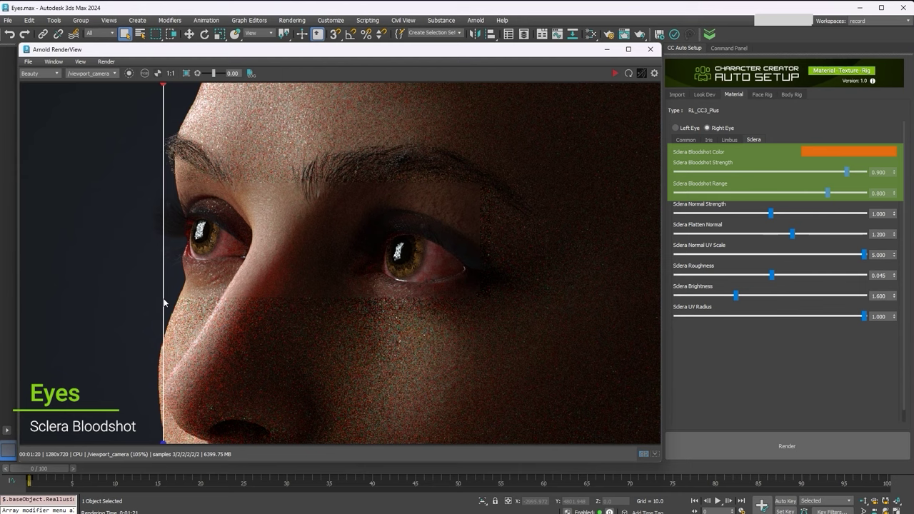
left_click_drag(164, 303, 393, 312)
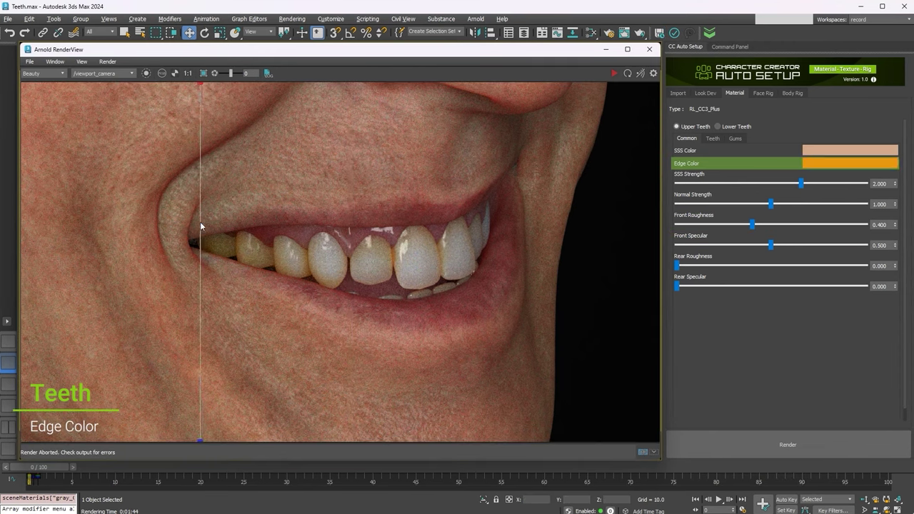
Compare the renders of the teeth roughness and edge color changes and of the hair root and end colors.
left_click_drag(202, 223, 299, 240)
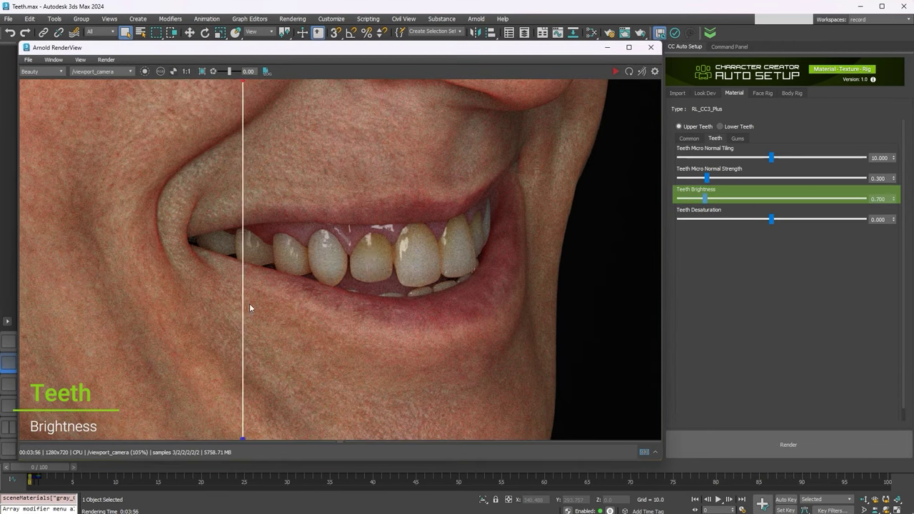
left_click_drag(250, 303, 271, 308)
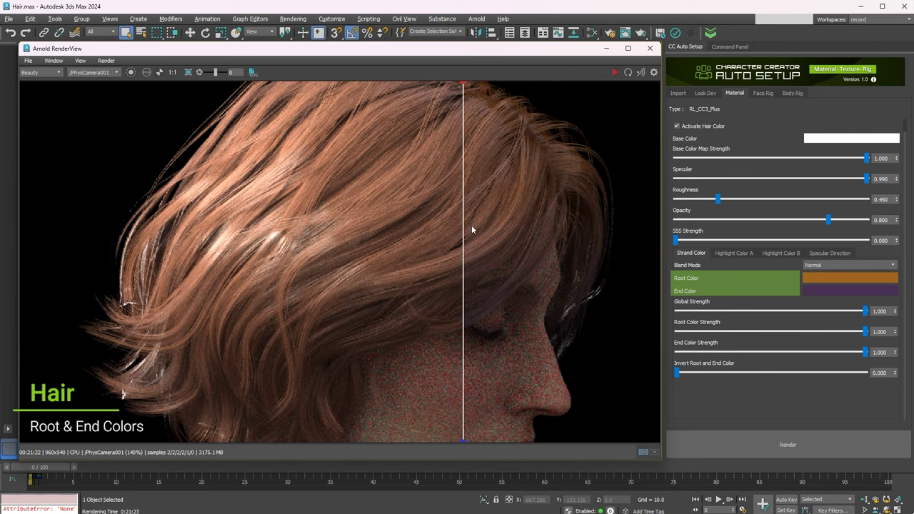
left_click_drag(471, 230, 91, 223)
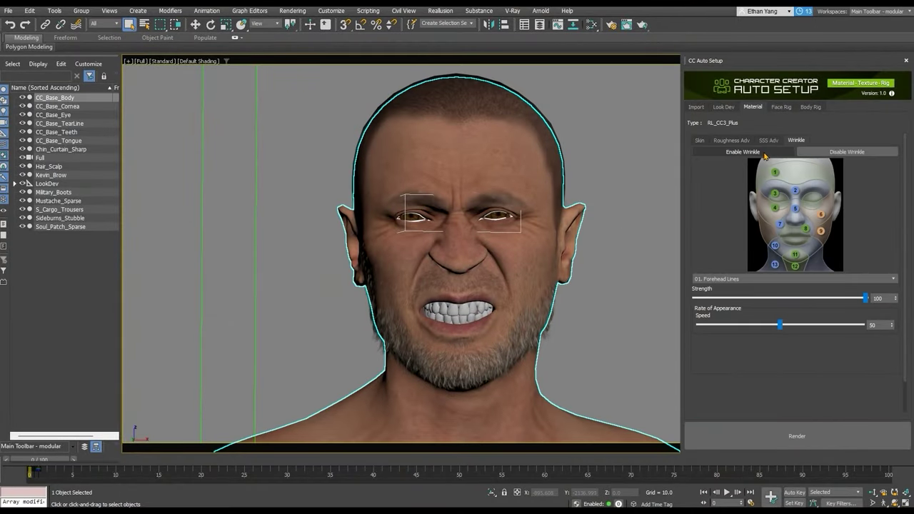
Choose the 06. Crow's Feet wrinkle region for CC_Base_Body and reselect the body mesh to reload its settings.
left_click(793, 278)
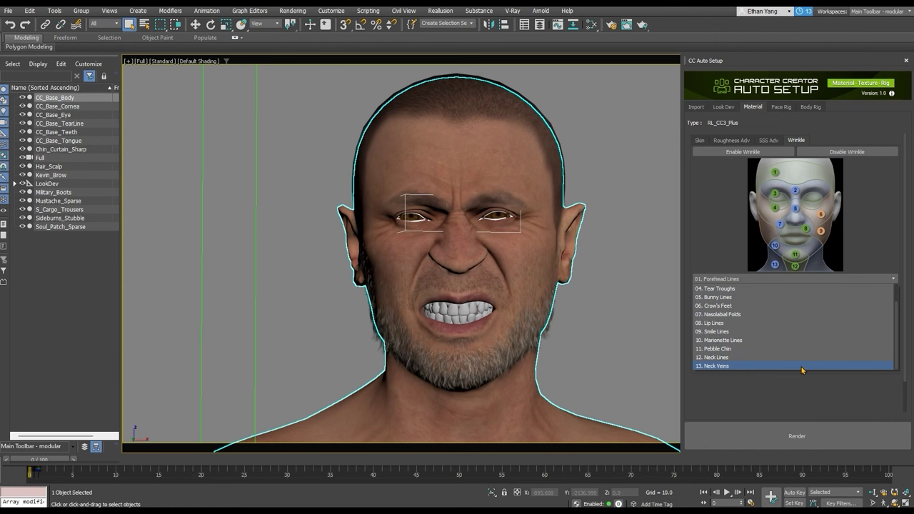
left_click(793, 292)
left_click(829, 279)
left_click(771, 322)
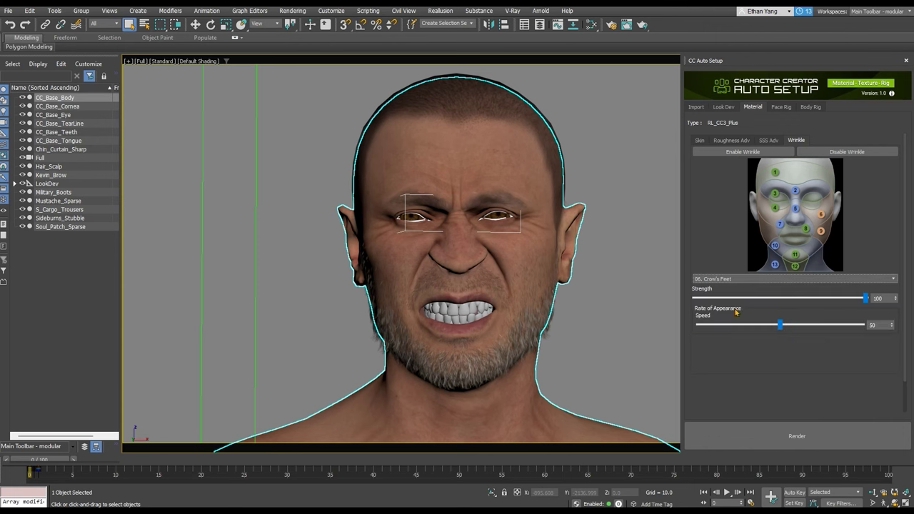
left_click(642, 271)
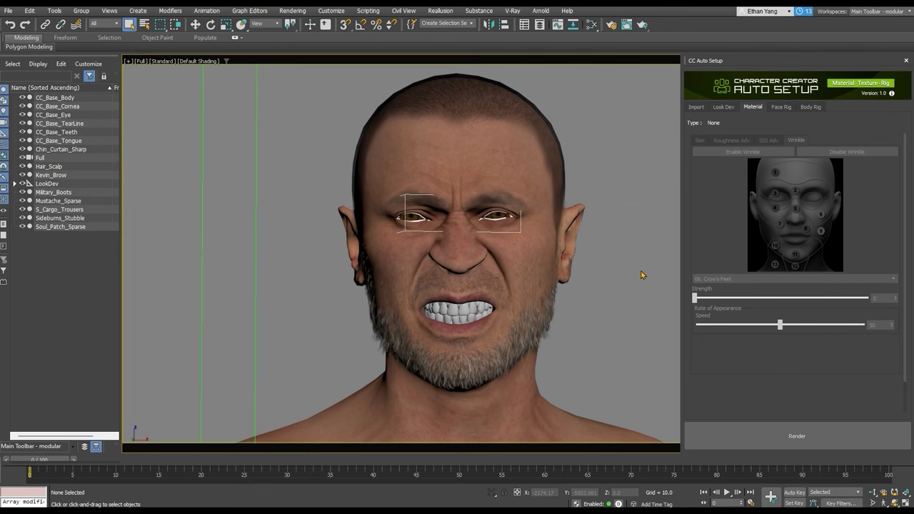
left_click(554, 416)
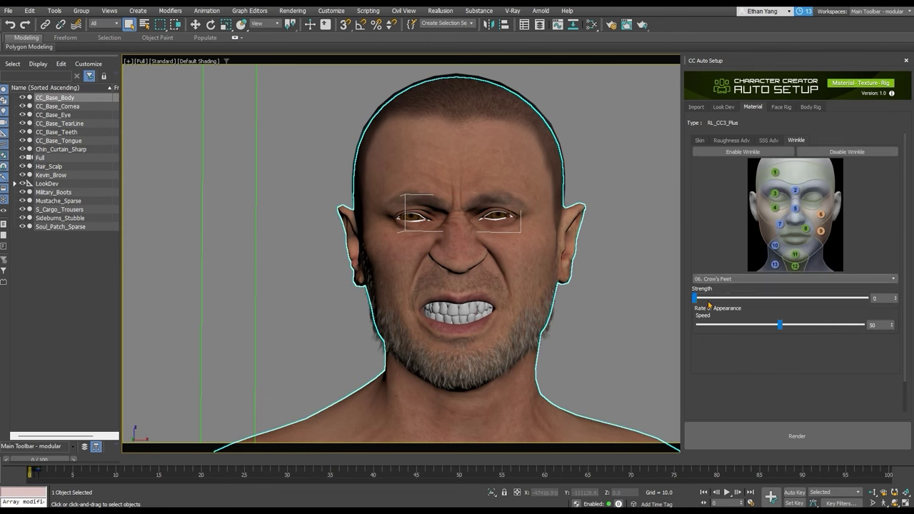
left_click(613, 300)
left_click(603, 420)
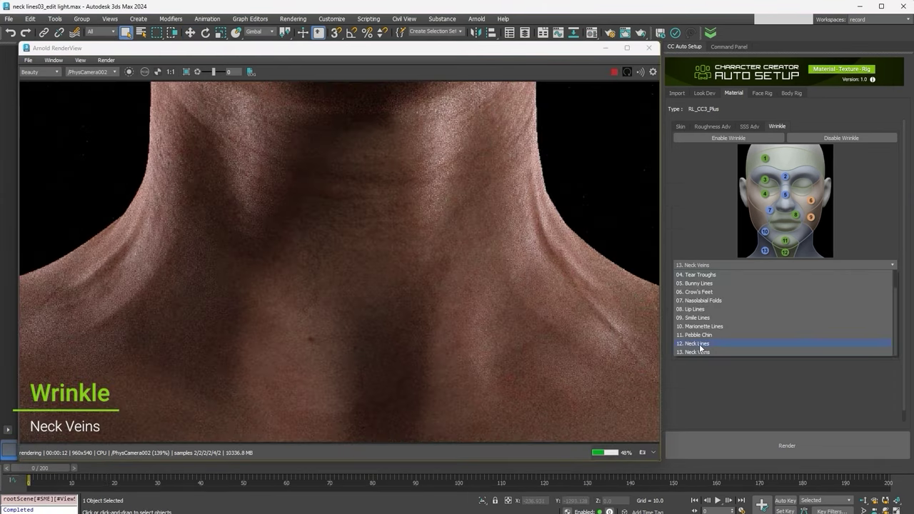
Choose a neck wrinkle region and compare its effect on the neck in Arnold RenderView.
left_click(700, 349)
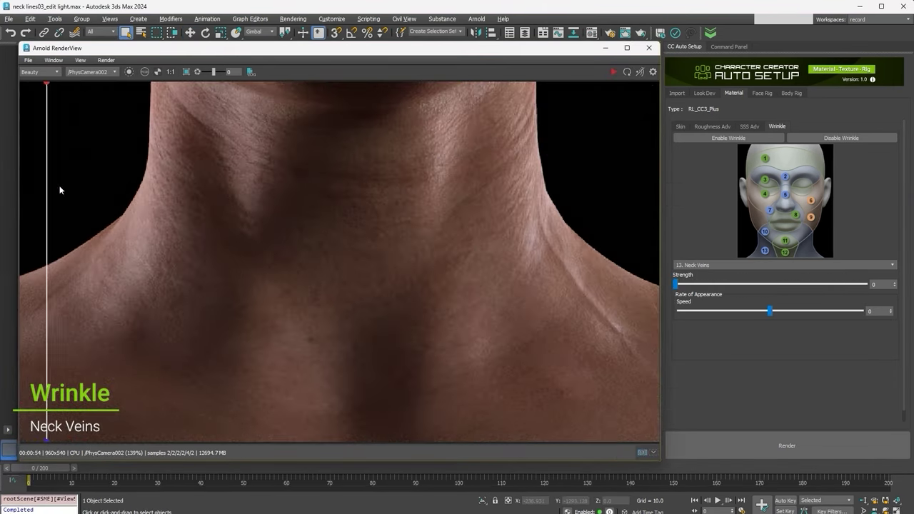
left_click_drag(57, 187, 21, 215)
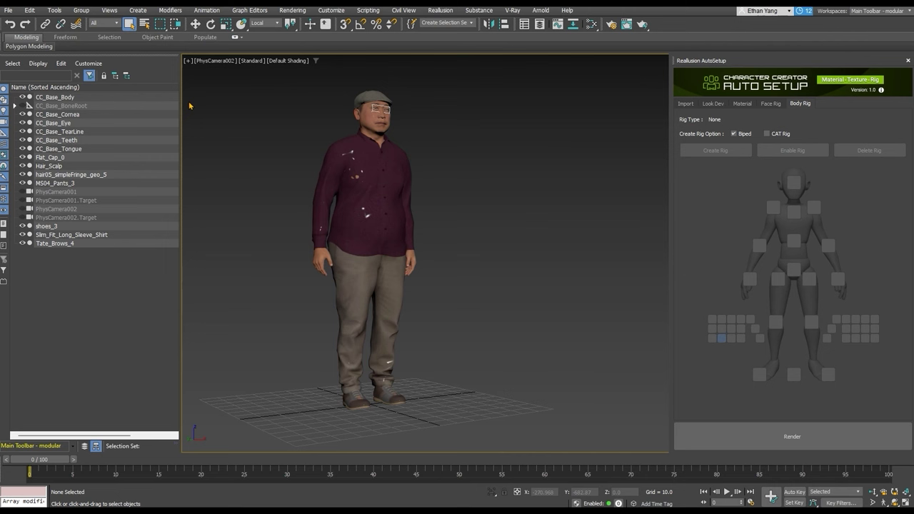
Create a Biped rig for the CC_Base_Body character.
left_click(57, 97)
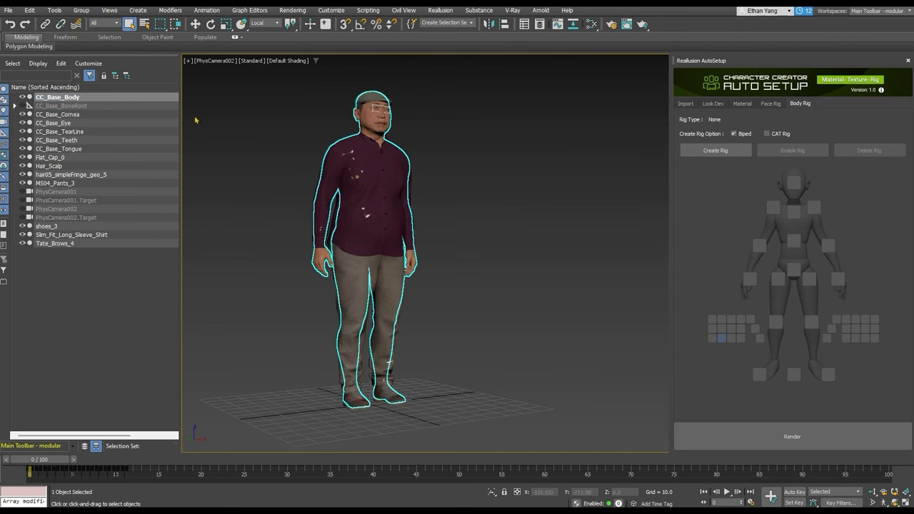
left_click(687, 156)
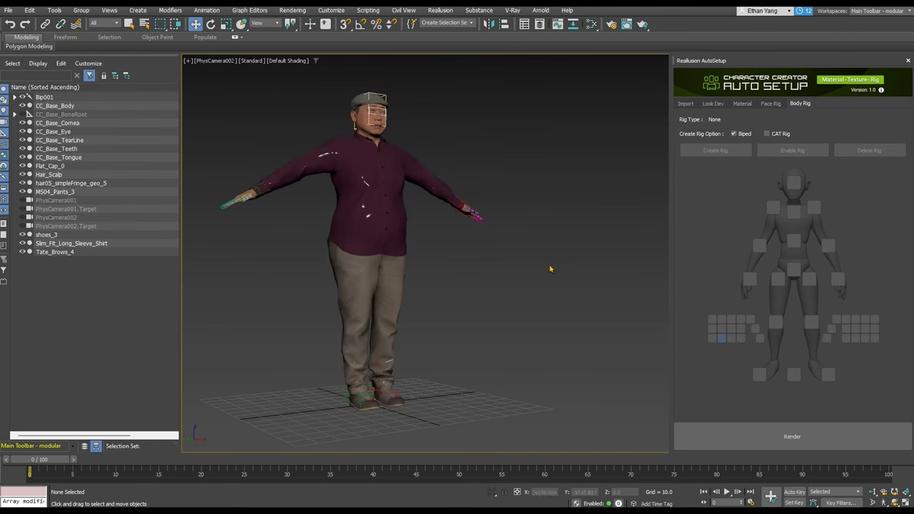
Select Bip001 and examine the bone hierarchy of the Biped rig, finishing with it collapsed and nothing selected.
left_click(14, 97)
left_click(75, 98)
left_click_drag(176, 136, 180, 319)
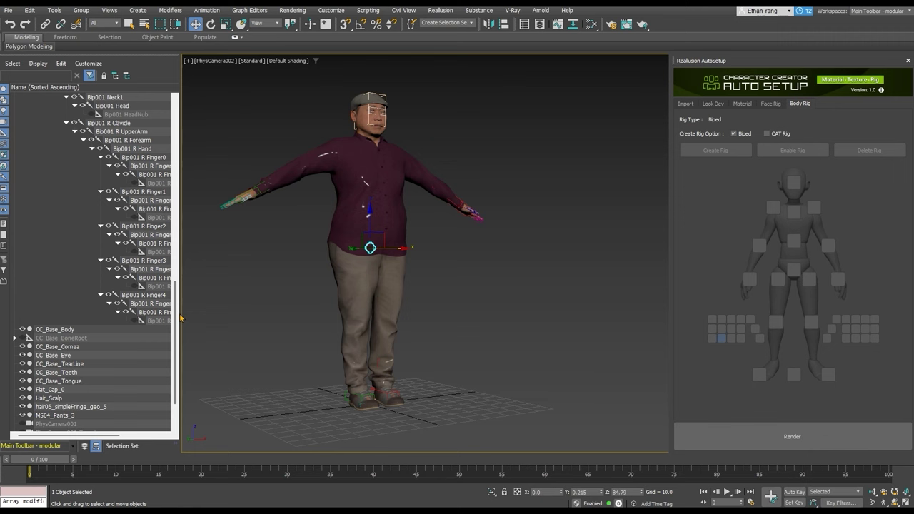
left_click(159, 313, "shift")
left_click(264, 138)
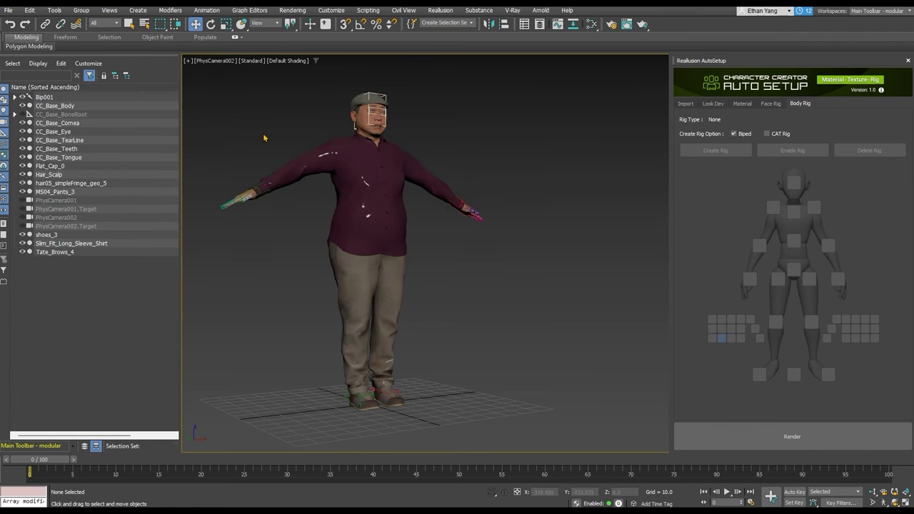
Raise the Biped's left hand outward, turn its palm forward, undo the last change and deselect.
left_click(467, 210)
key("e")
left_click_drag(433, 190, 439, 153)
key("w")
key("e")
key("ctrl+z")
left_click(439, 388)
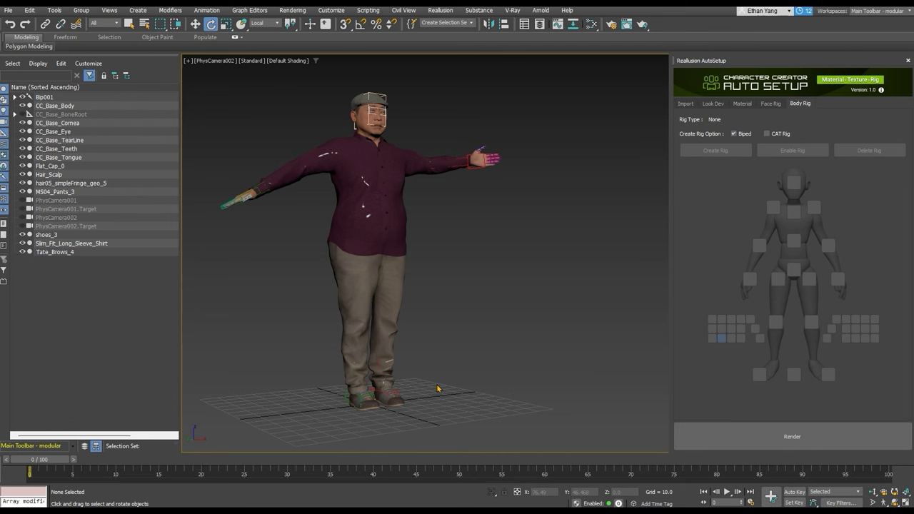
Move the Biped's left foot outward, try lifting and rotating it further, and undo the extra changes.
left_click(386, 395)
key("w")
left_click_drag(369, 386, 429, 291)
key("e")
left_click_drag(423, 301, 423, 265)
left_click_drag(389, 314, 385, 315)
left_click(533, 298)
key("ctrl+z")
key("ctrl+z")
key("ctrl+z")
key("ctrl+z")
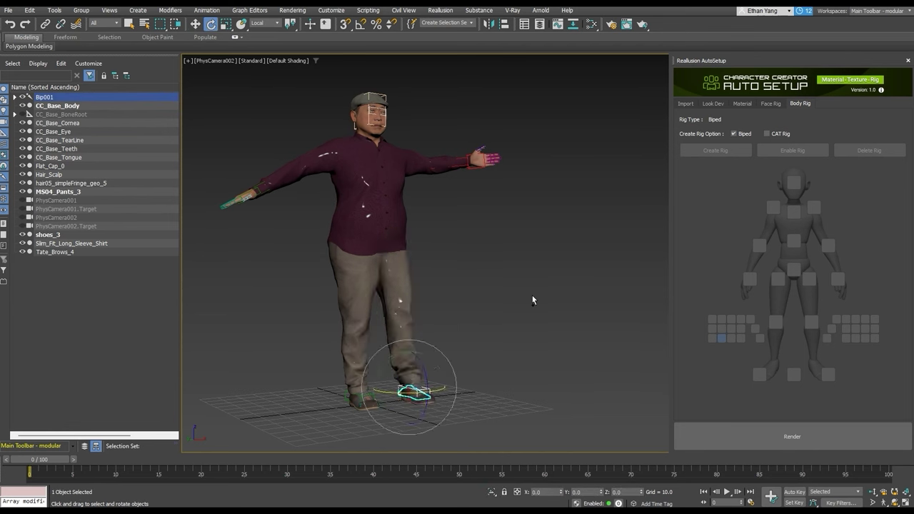
left_click(532, 298)
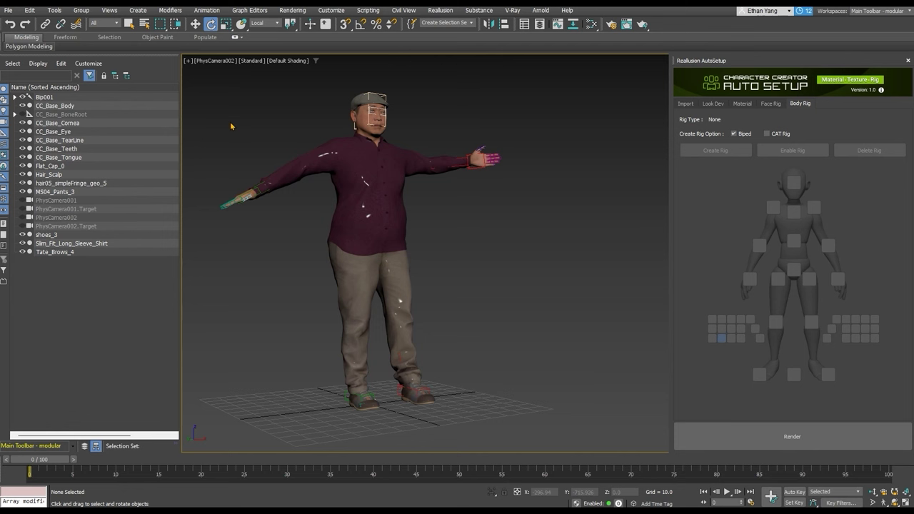
Enable the rig's body control map for the CC_Base_Body mesh.
left_click(366, 180)
left_click(398, 272)
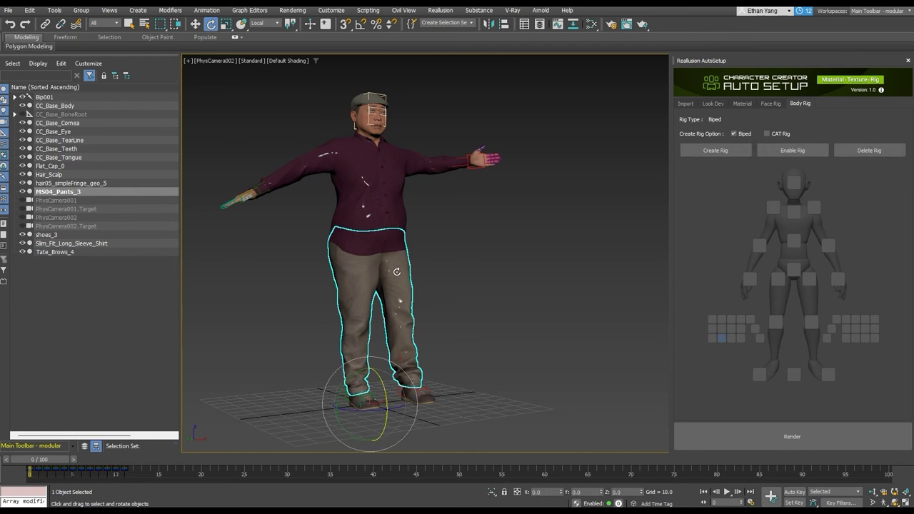
left_click(68, 107)
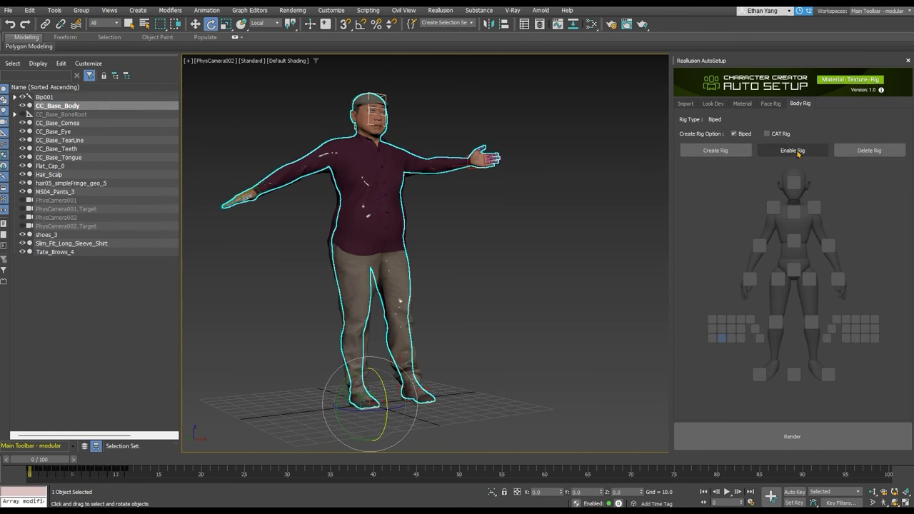
left_click(793, 151)
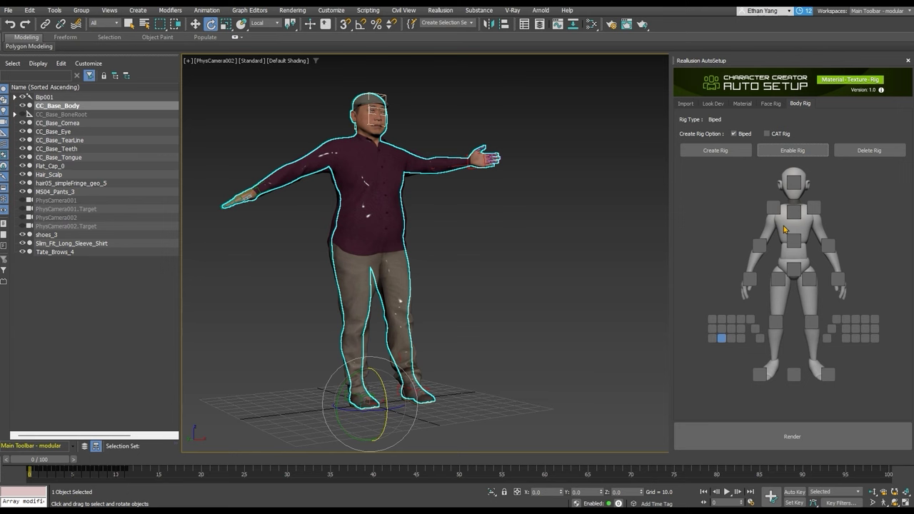
Pose the right arm with the body control map, rotating the upper arm and forearm so the hand rests before the torso.
left_click(793, 184)
left_click(794, 270)
left_click(773, 208)
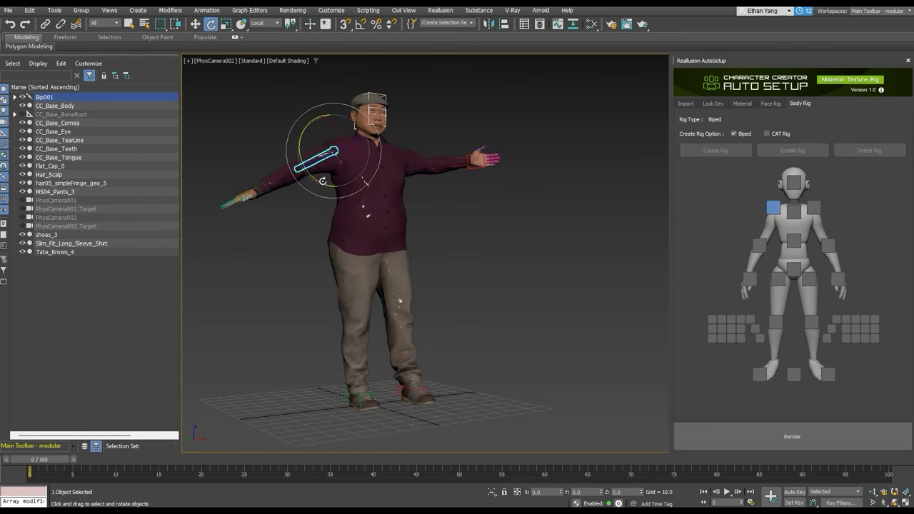
left_click_drag(323, 182, 353, 187)
left_click(759, 245)
left_click_drag(318, 223, 371, 178)
left_click(751, 278)
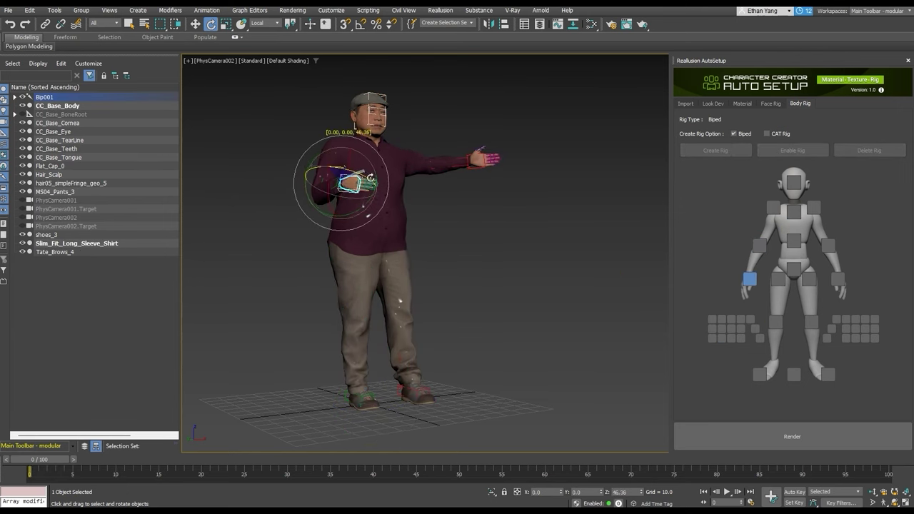
left_click(202, 101)
Select Bip001 at the pelvis and try moving the body vertically.
left_click(369, 247)
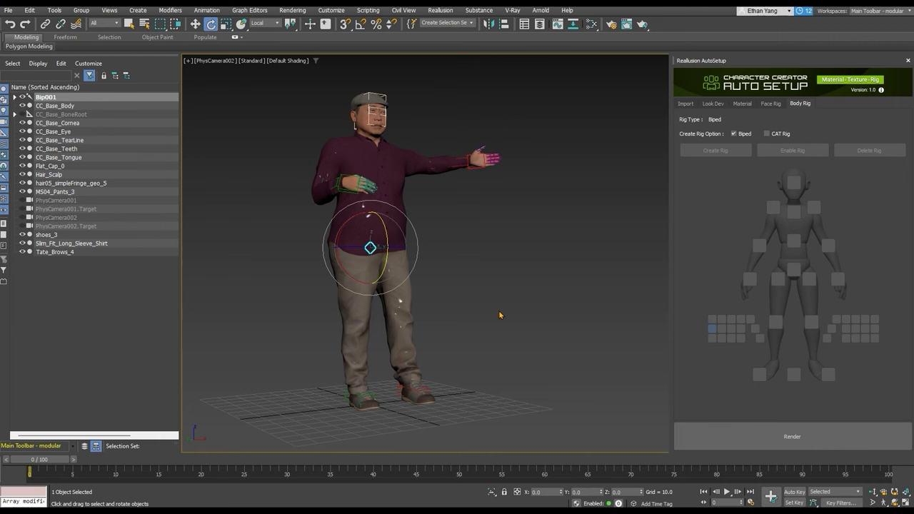
key("w")
mouse_move(372, 213)
left_mouse_down()
mouse_move(372, 189)
mouse_move(372, 212)
left_mouse_up()
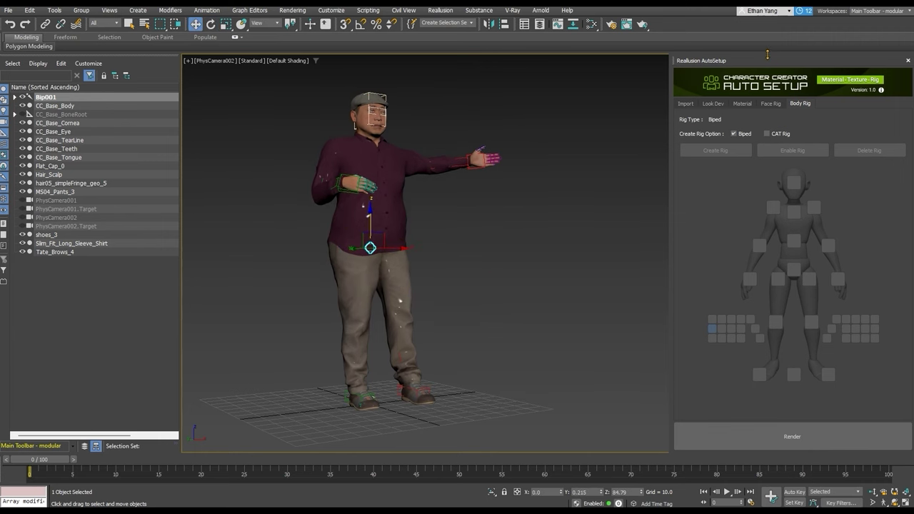
Reveal the Motion parameters, use Key Info on the Biped's left and right feet, and move Bip001 to test the legs.
left_click_drag(768, 60, 649, 62)
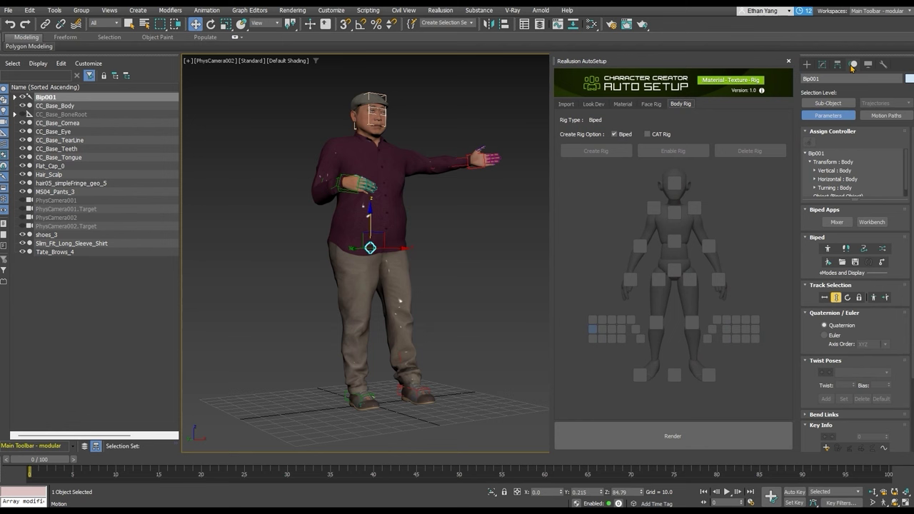
left_click(431, 388)
scroll(821, 369, "down", 2)
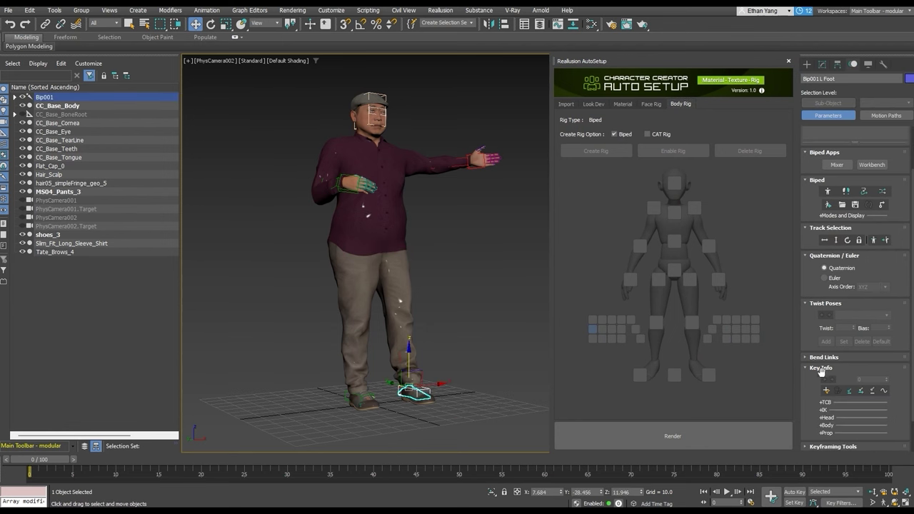
left_click(364, 399)
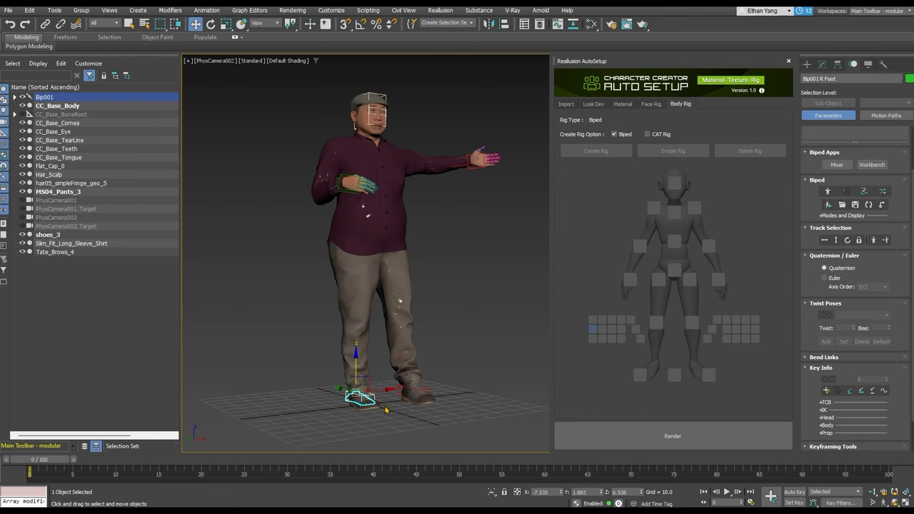
left_click(101, 98)
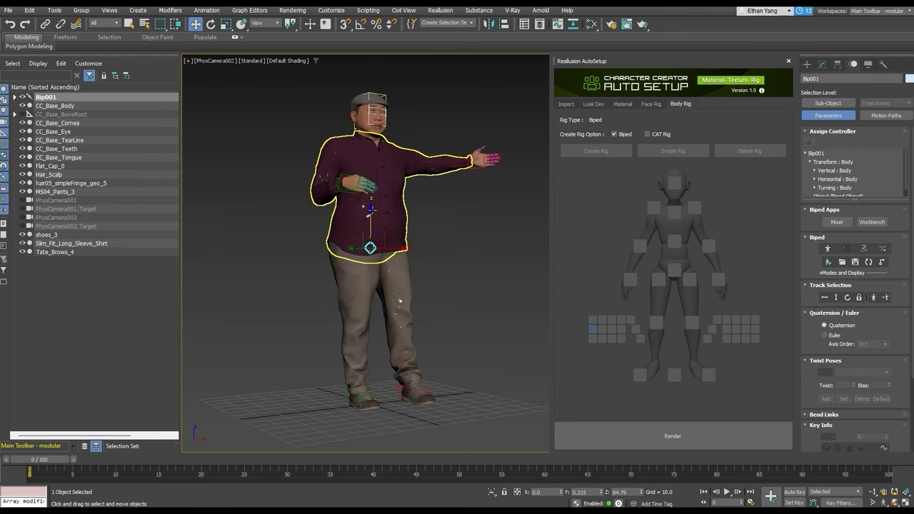
left_click_drag(370, 213, 424, 210)
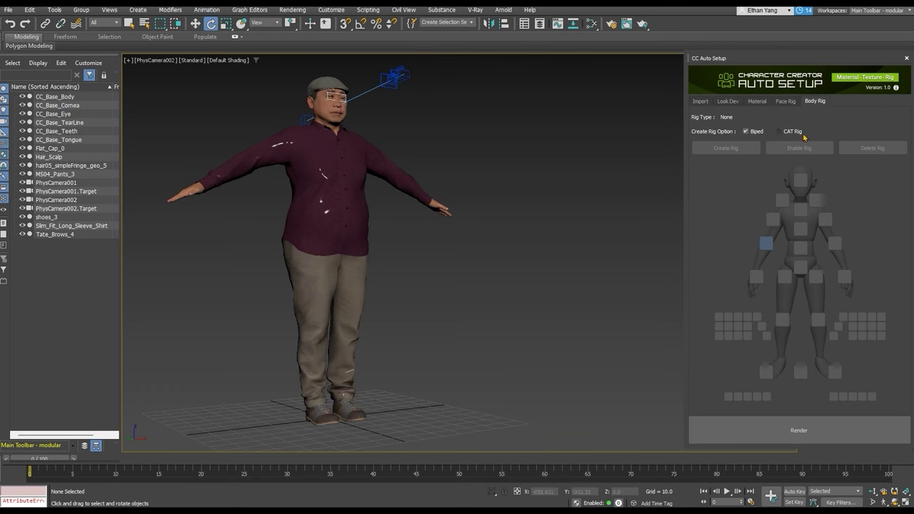
Create a CAT rig for CC_Base_Body and select its left hand.
left_click(102, 97)
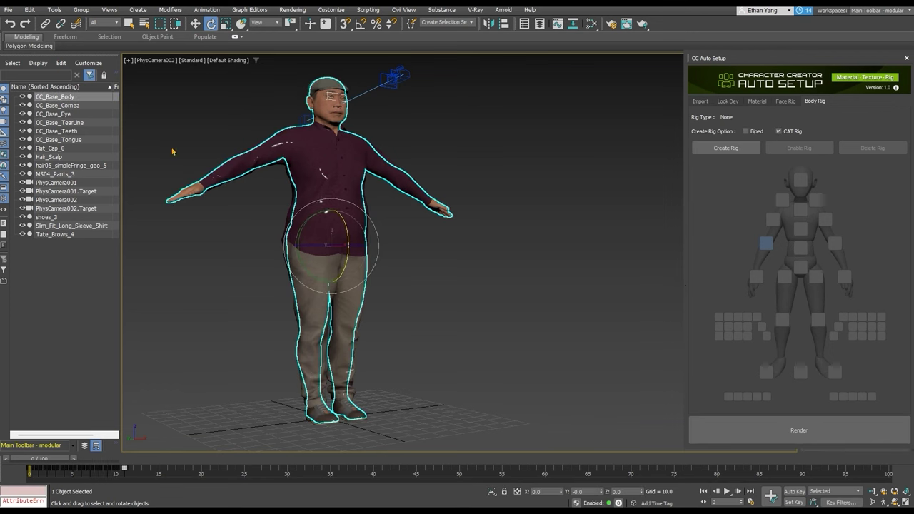
left_click(713, 150)
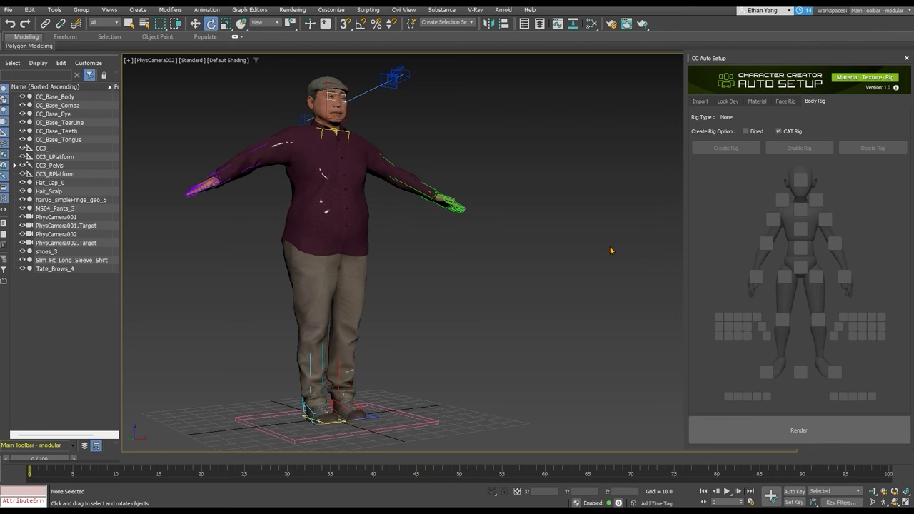
left_click(443, 201)
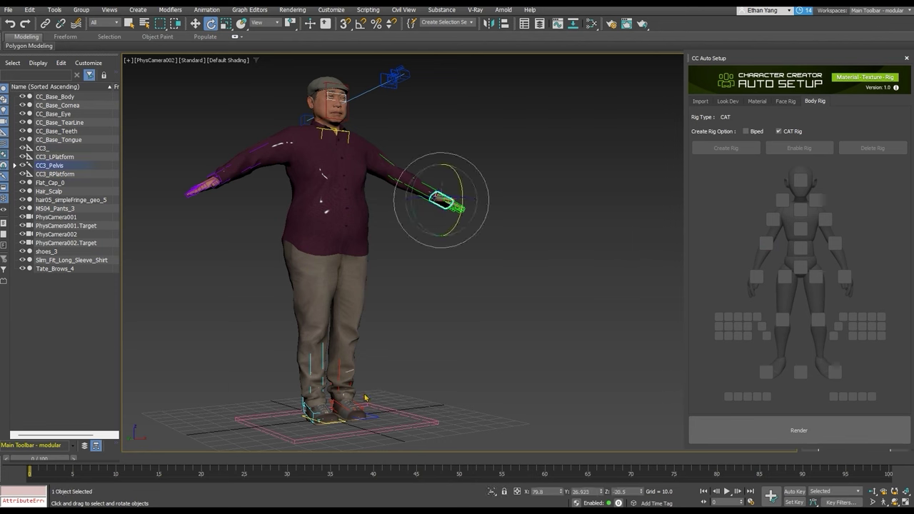
Try lifting, moving and rotating the left foot with CC3_LPlatform, and undo the changes.
left_click(363, 415)
key("w")
left_click_drag(358, 377, 368, 322)
left_click_drag(342, 355, 372, 357)
key("e")
left_click_drag(407, 355, 404, 325)
key("ctrl+z")
key("ctrl+z")
key("ctrl+z")
key("ctrl+z")
key("ctrl+z")
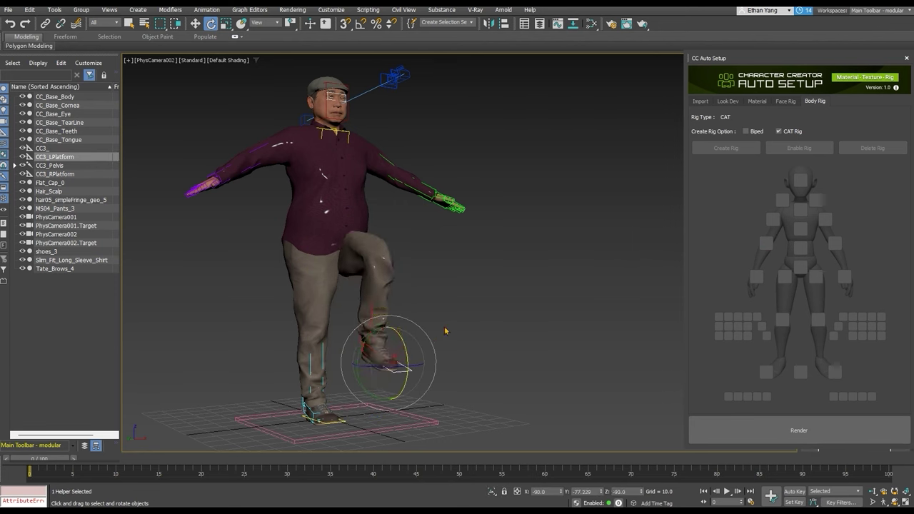
Try moving the CAT rig's left hand, undo the move and deselect.
left_click(443, 202)
key("w")
left_click_drag(441, 195, 408, 198)
key("ctrl+z")
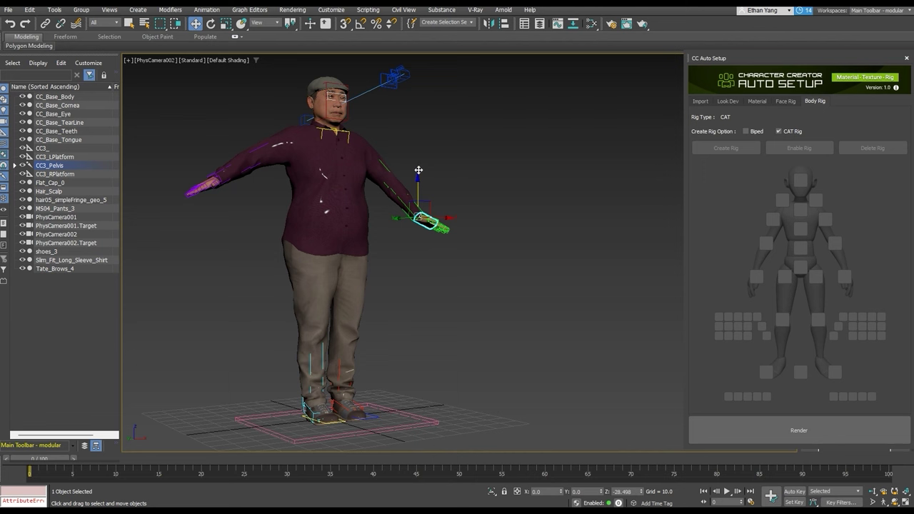
key("e")
key("ctrl+z")
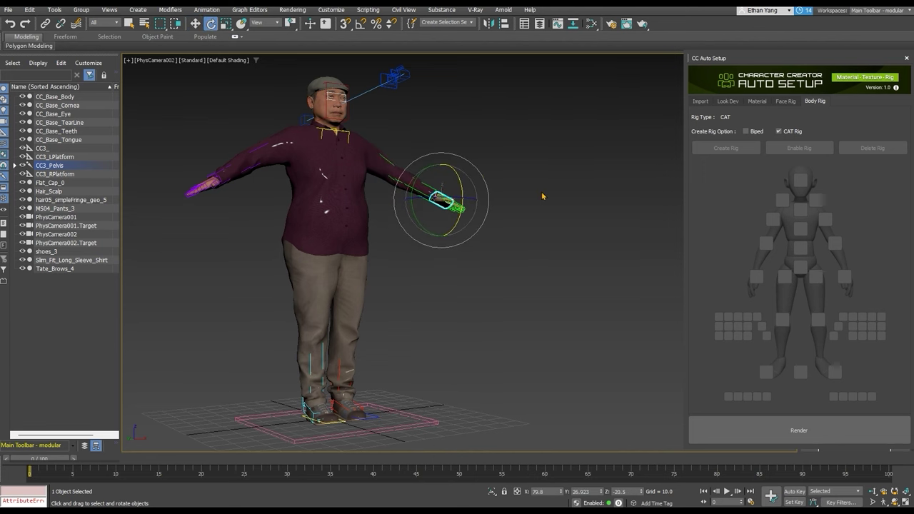
left_click(543, 197)
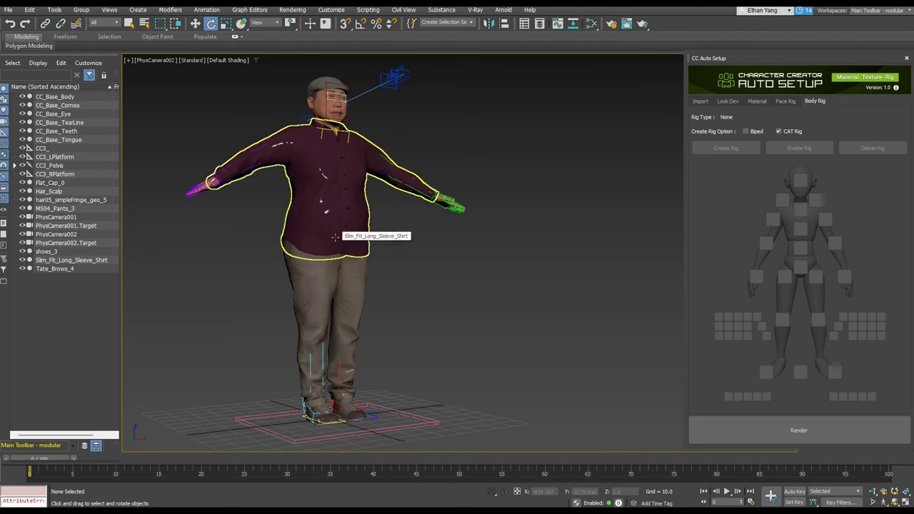
Enable the CAT rig's body control map for CC_Base_Body and select the right upper arm and hip controls.
left_click(81, 97)
left_click(794, 148)
left_click(773, 220)
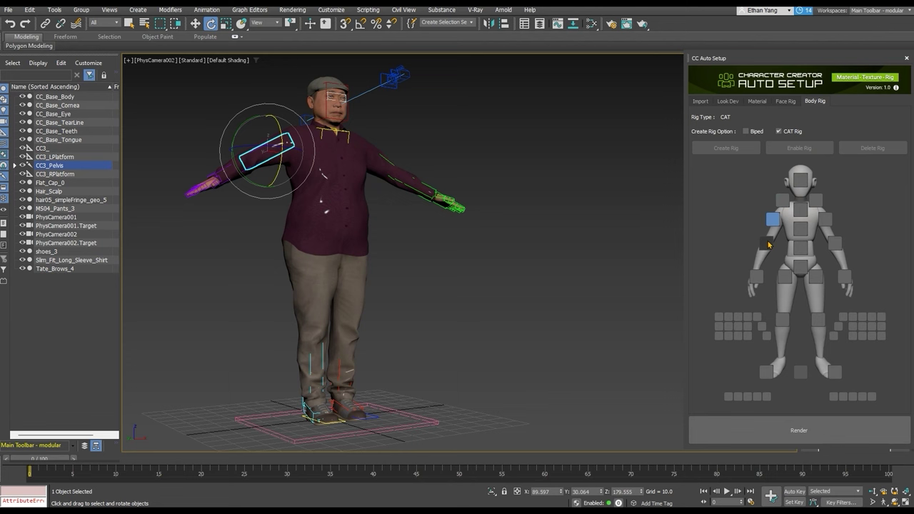
left_click(801, 268)
Lower the CAT rig's right arm to the character's side, bend the forearm and curl four finger bones.
left_click(783, 200)
left_click_drag(285, 158, 289, 214)
left_click(774, 220)
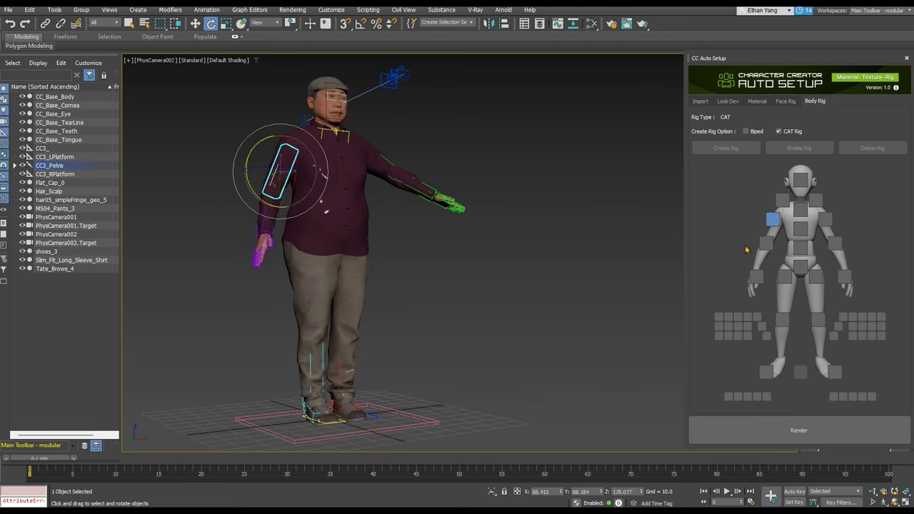
left_click(765, 243)
left_click_drag(289, 254, 307, 268)
left_click(756, 277)
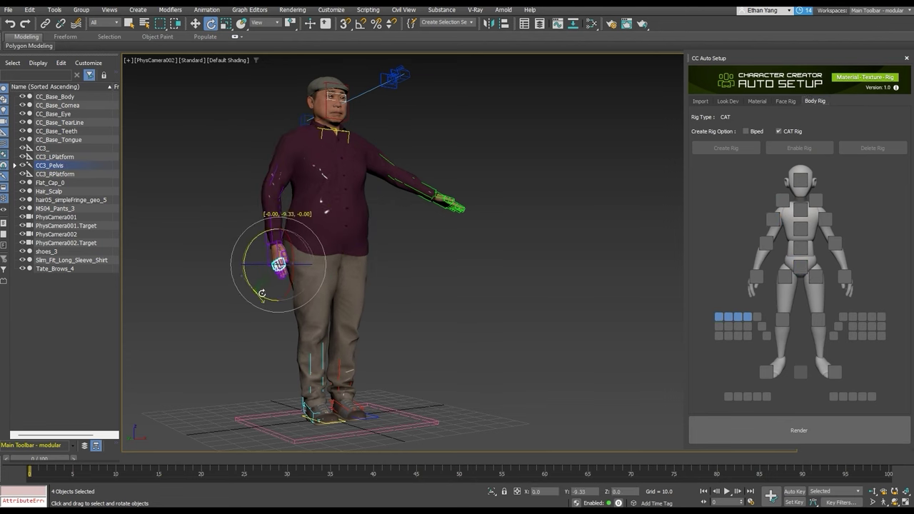
left_click(659, 263)
Re-enable the rig for CC_Base_Body and raise the hip control CC3_Pelvis to a Z height of about 91.3.
left_click(55, 97)
left_click(799, 148)
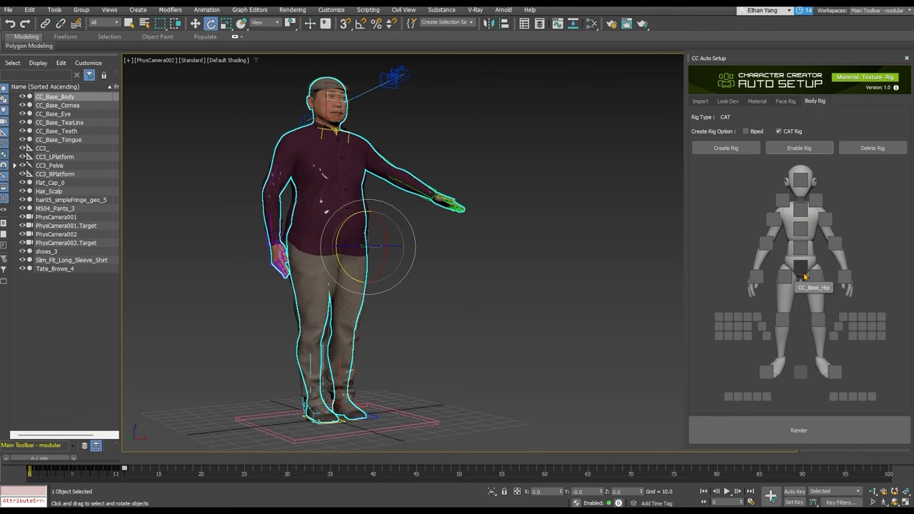
left_click(804, 275)
key("w")
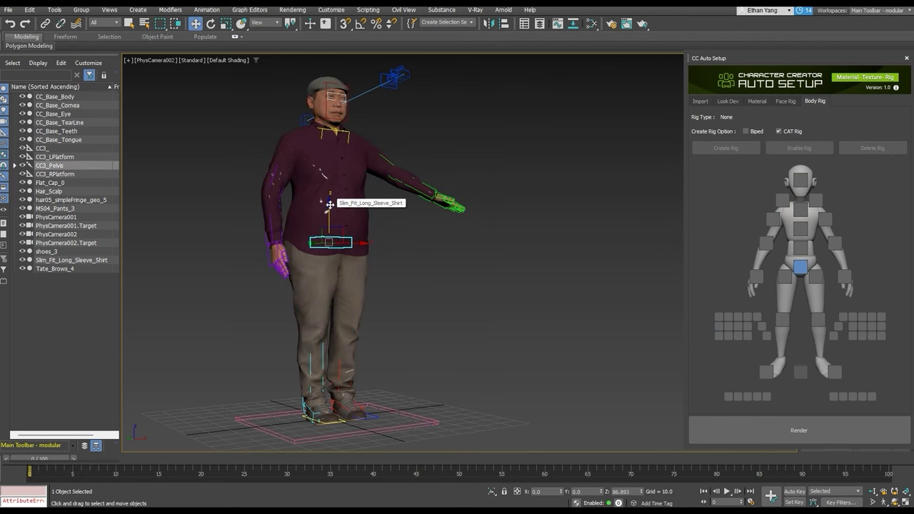
mouse_move(328, 205)
left_mouse_down()
mouse_move(331, 273)
mouse_move(329, 197)
left_mouse_up()
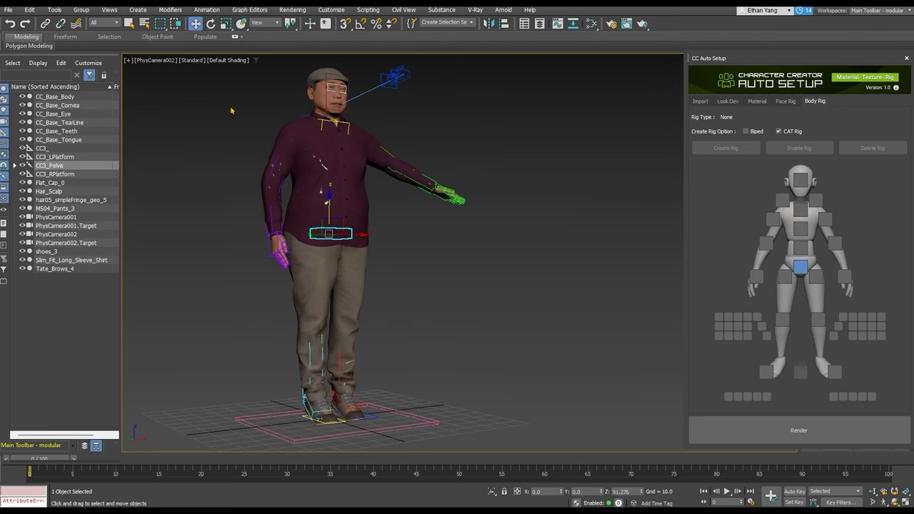
left_click(86, 98)
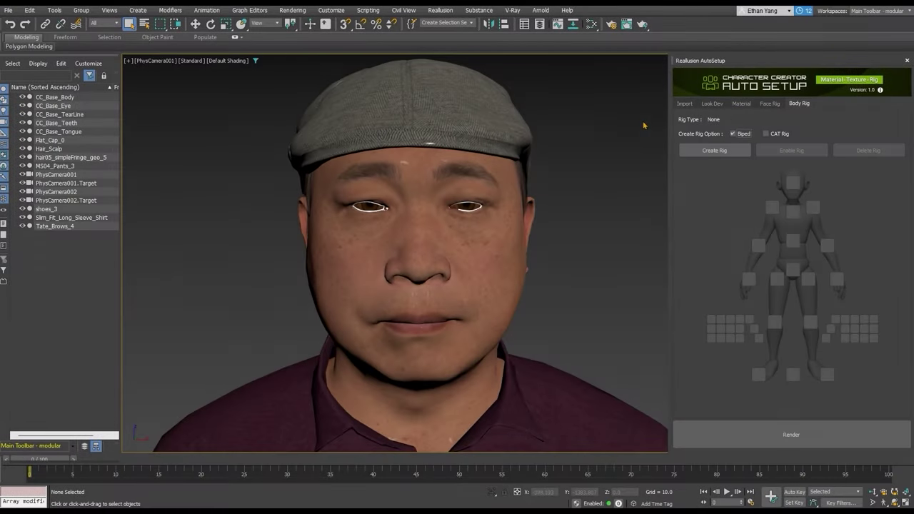
Test brow, eye and mouth expressions with the Face Rig controls, reset them to zero and adjust the lip roll.
left_click(770, 105)
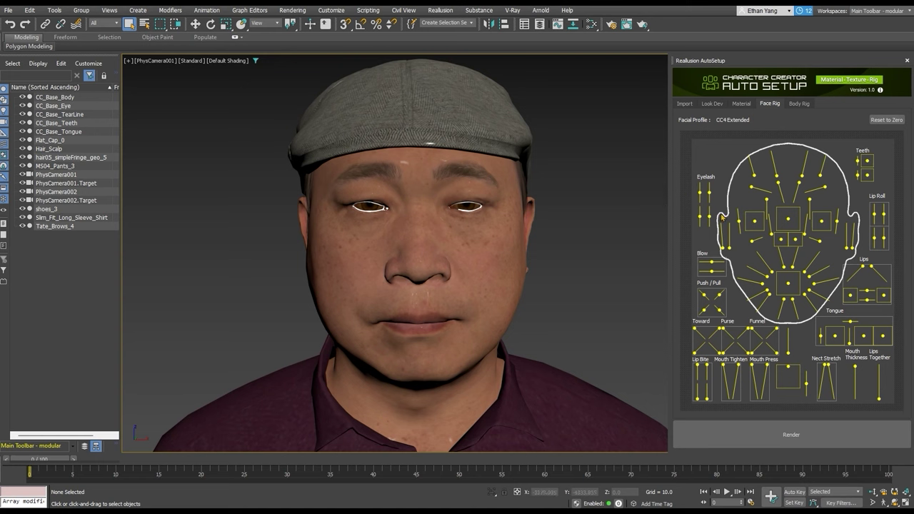
left_click_drag(776, 175, 745, 147)
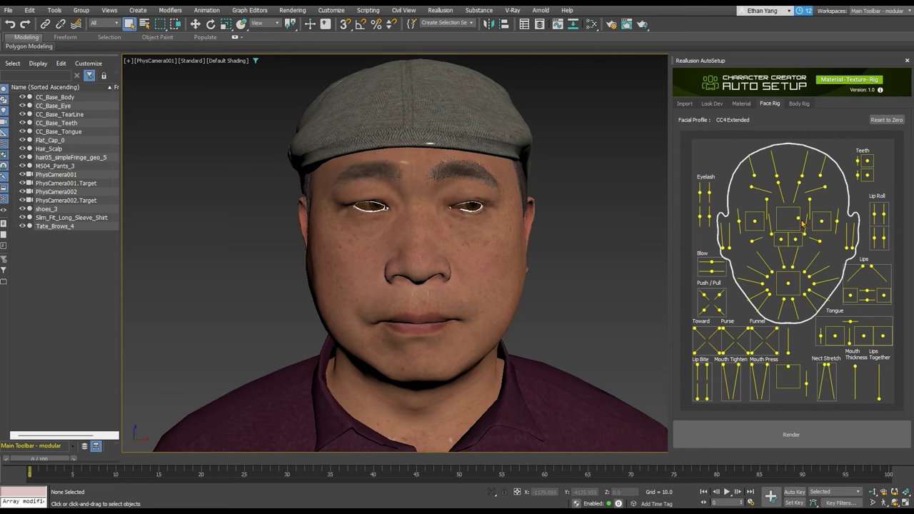
left_click_drag(802, 222, 750, 222)
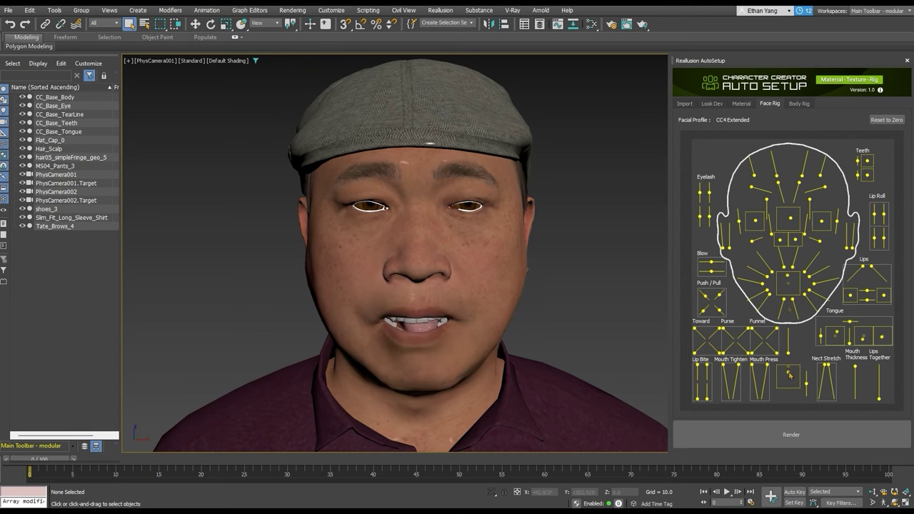
left_click(886, 120)
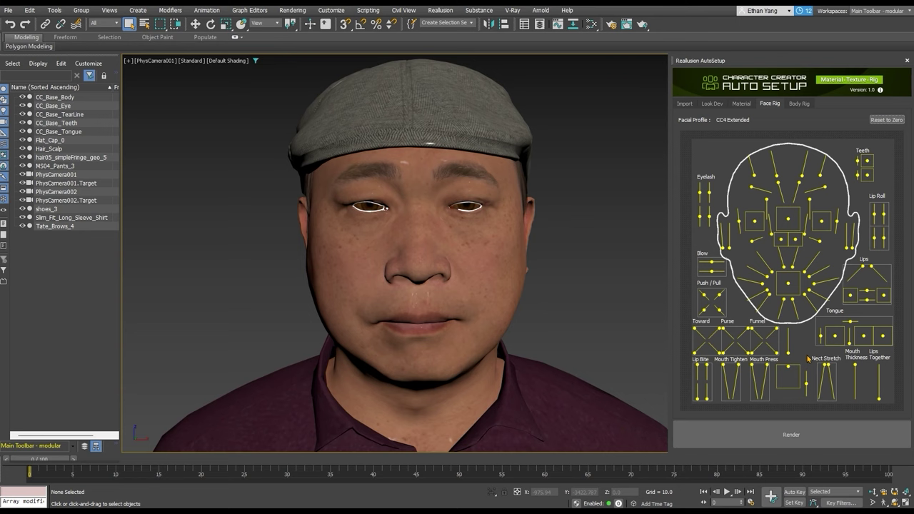
left_click_drag(875, 215, 873, 226)
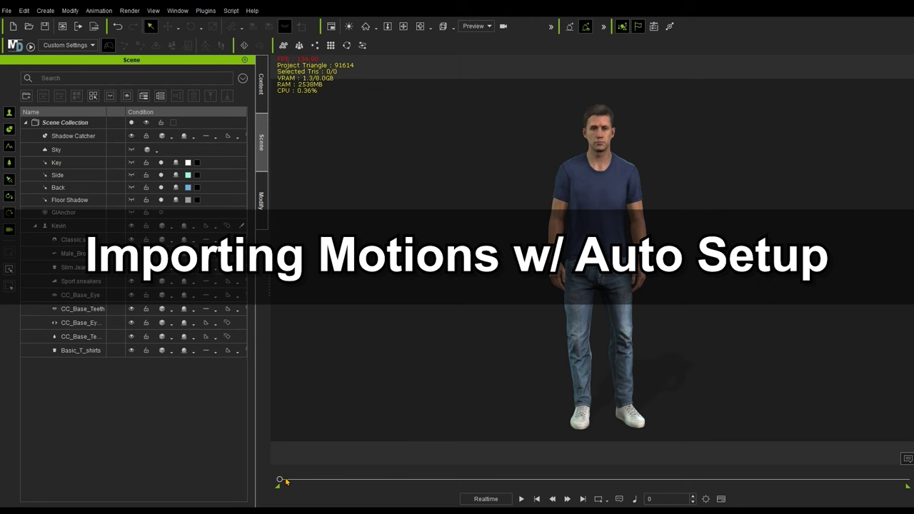
In iClone, apply the Taunt Over The Top Dance motion to the character, play it back and return to the first frame.
left_click(261, 84)
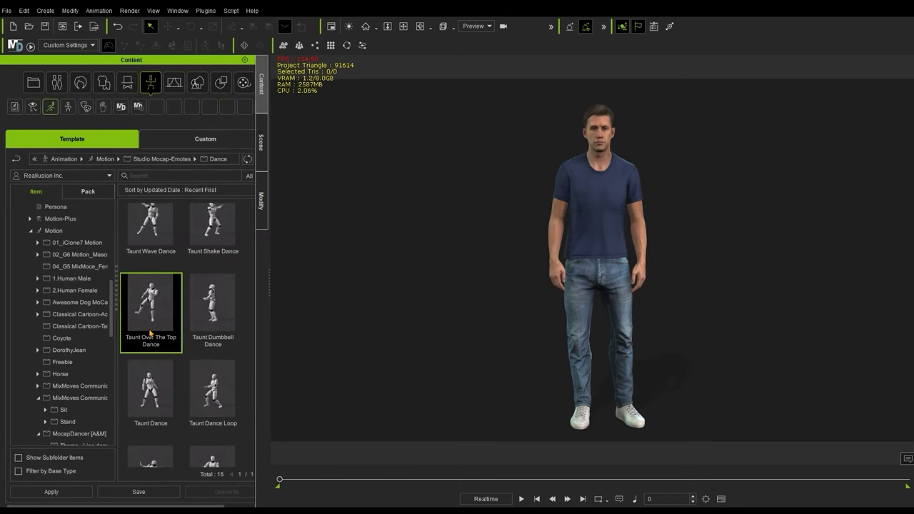
left_click_drag(151, 333, 592, 282)
left_click(522, 499)
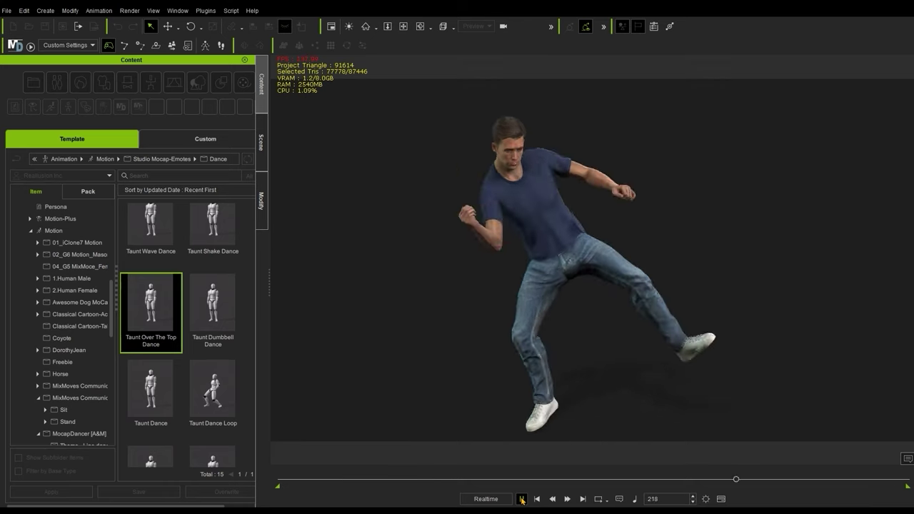
left_click(537, 499)
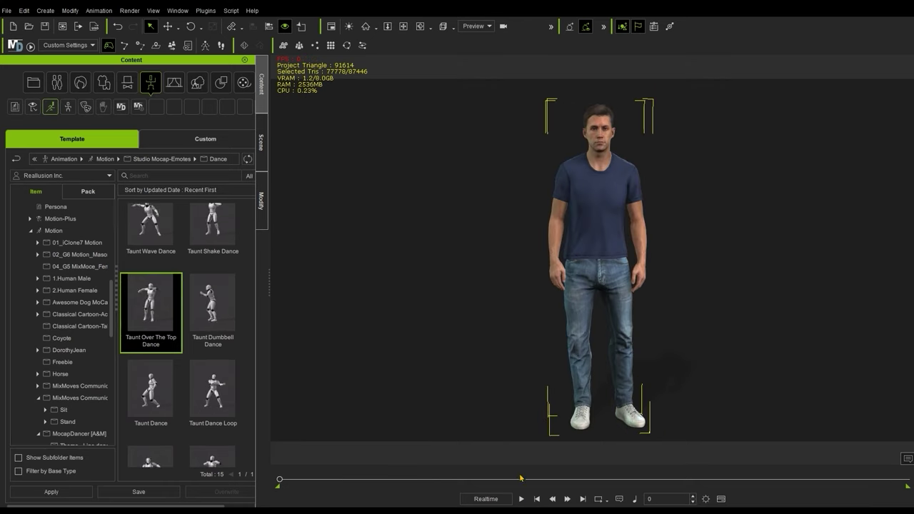
Export the animated character as FBX with the 3ds Max preset at 30 FPS, using the frame range 0 to 300.
left_click(7, 10)
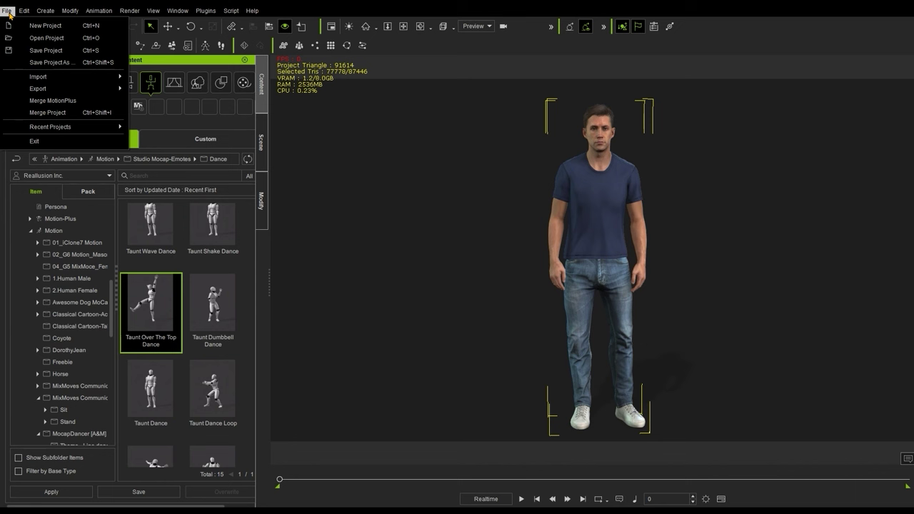
mouse_move(86, 89)
left_click(161, 101)
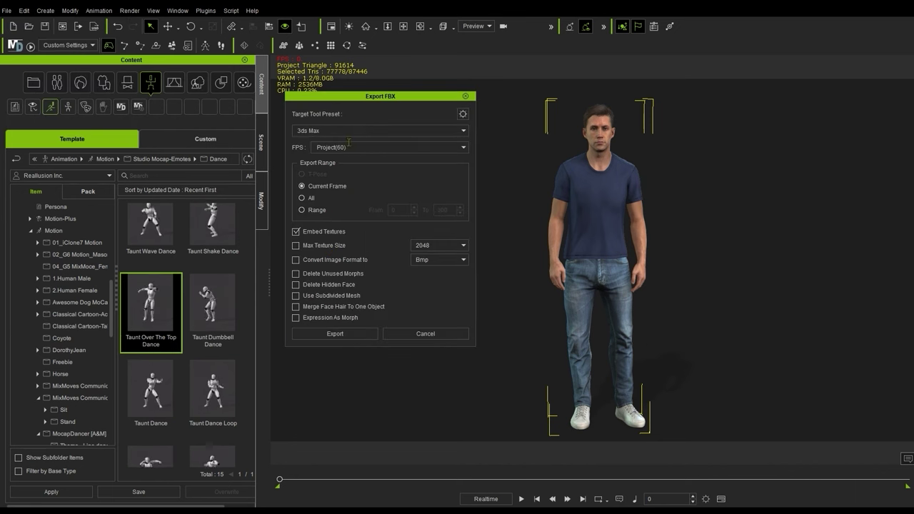
left_click(428, 147)
left_click(432, 187)
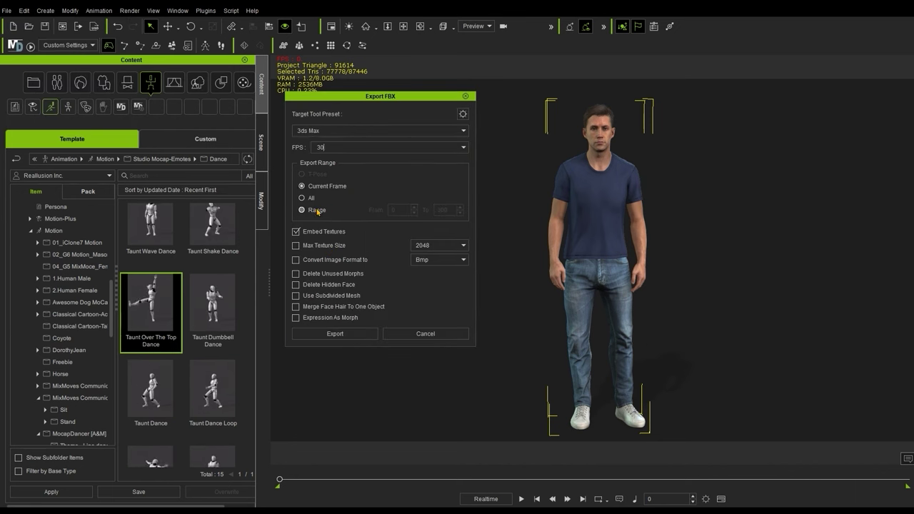
left_click(303, 210)
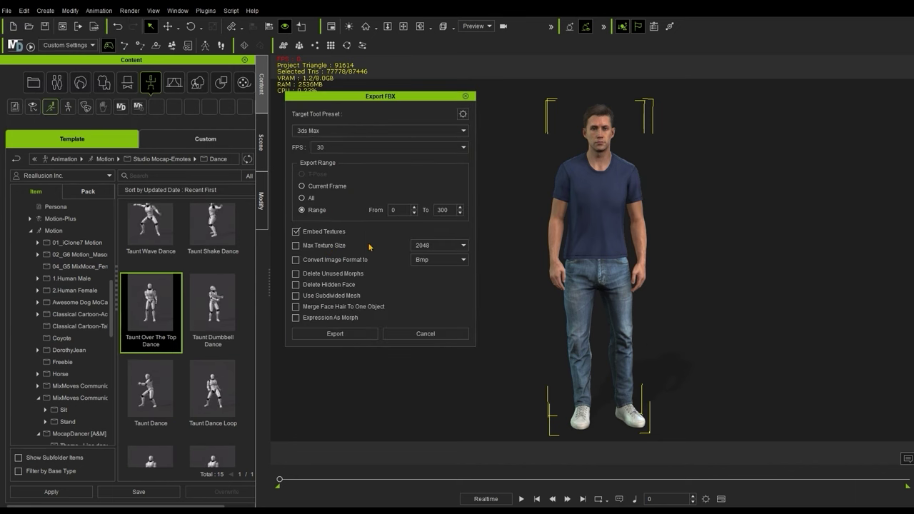
left_click(361, 333)
left_click(150, 175)
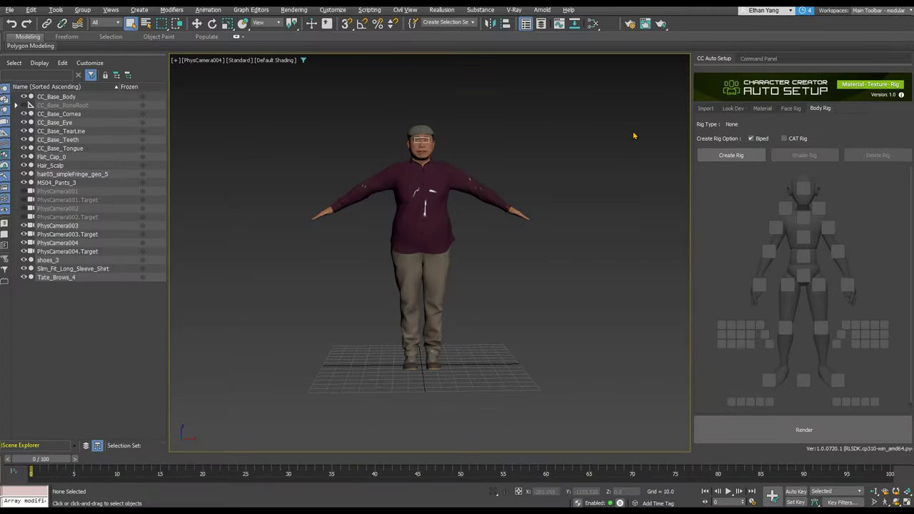
In 3ds Max, load moving04.fbx as the character's FBX file in CC Auto Setup's import settings.
left_click(706, 109)
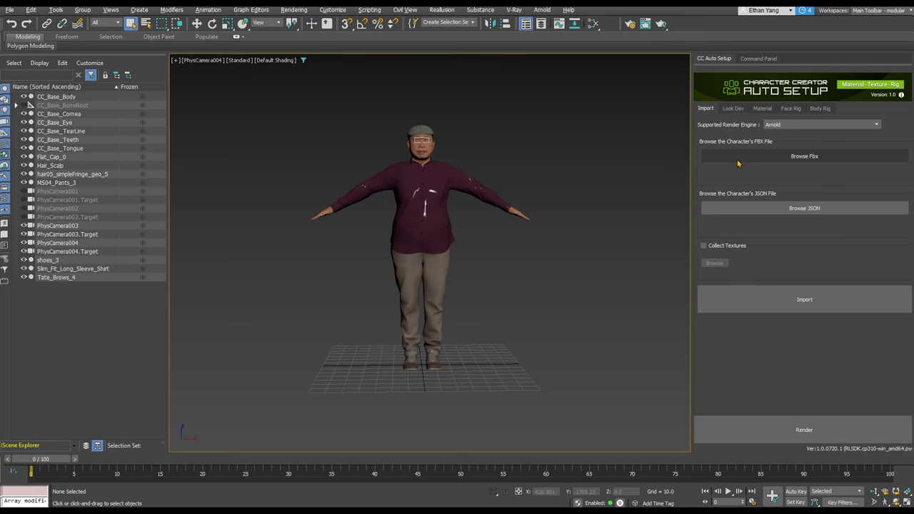
left_click(805, 156)
left_click(675, 236)
left_click(834, 296)
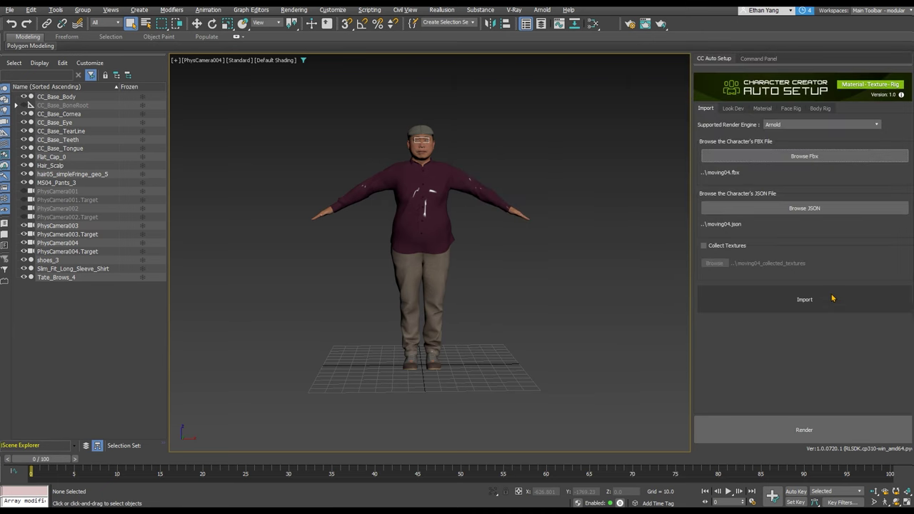
Import the motion onto the existing character with file content set to Update animation, and play the animation.
left_click(831, 301)
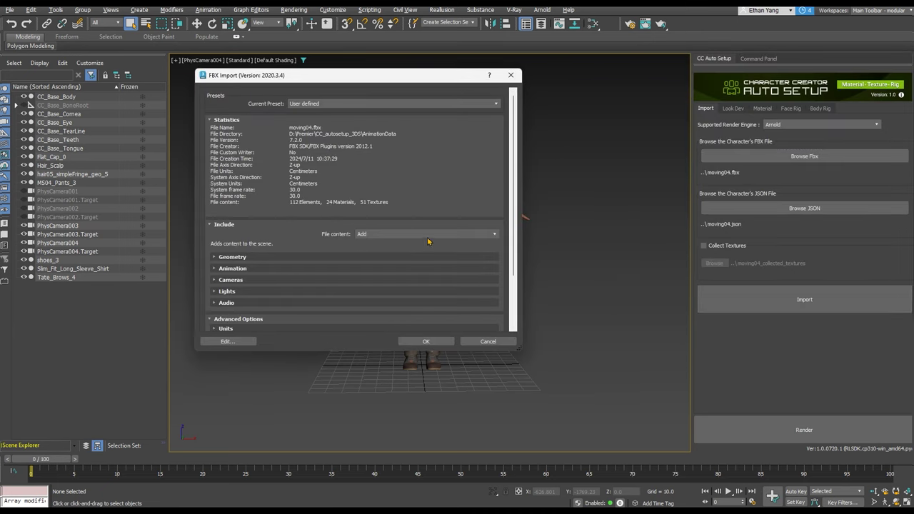
left_click(428, 235)
left_click(424, 253)
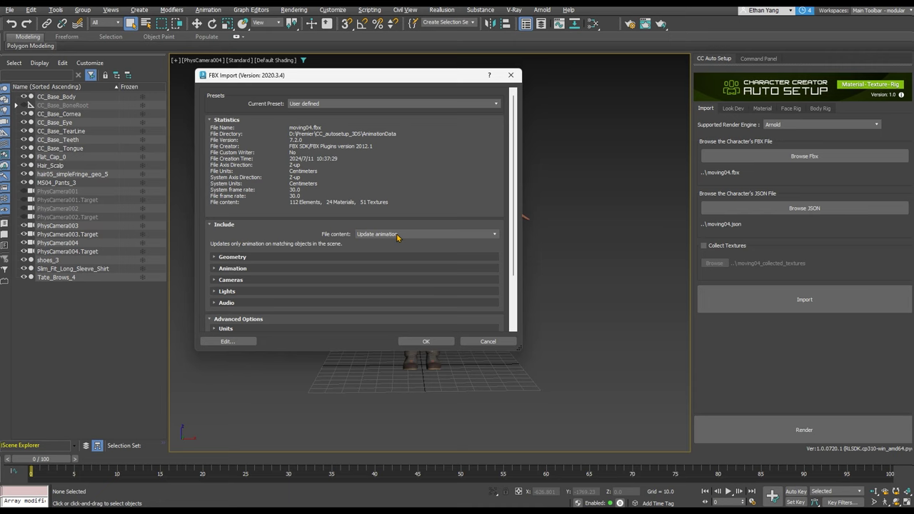
left_click(424, 341)
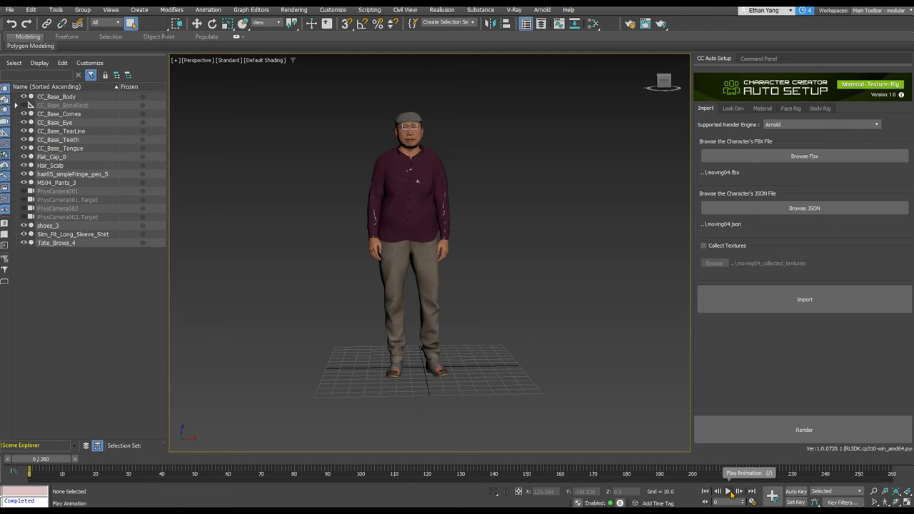
left_click(729, 492)
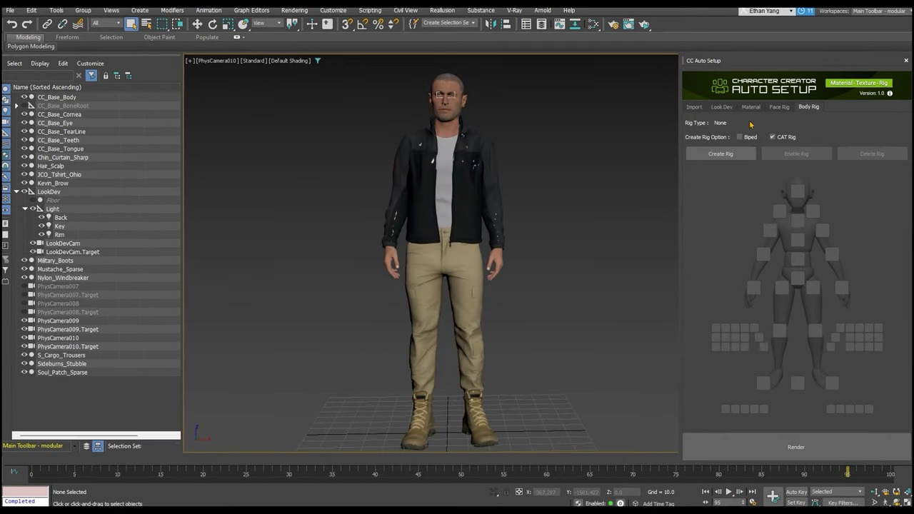
Enable the wrinkle system in the material settings for CC_Base_Body, then deselect the body.
left_click(750, 107)
left_click(126, 97)
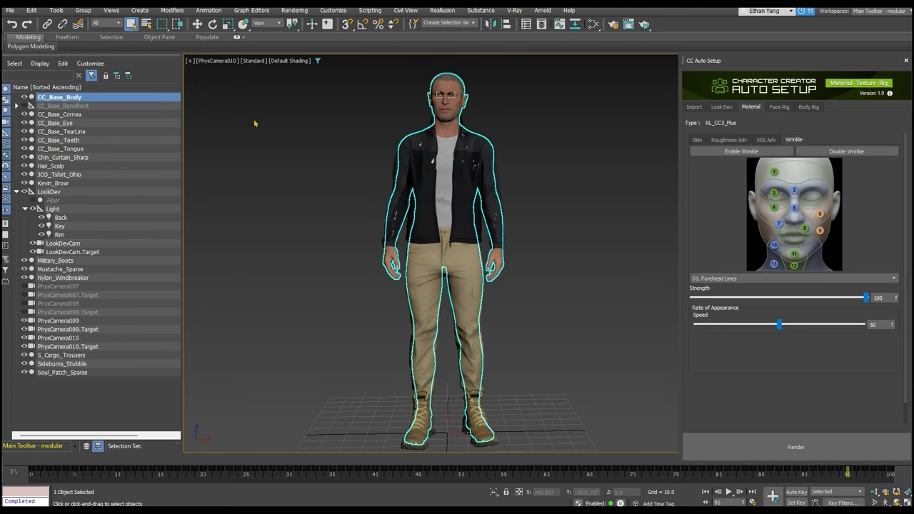
left_click(752, 153)
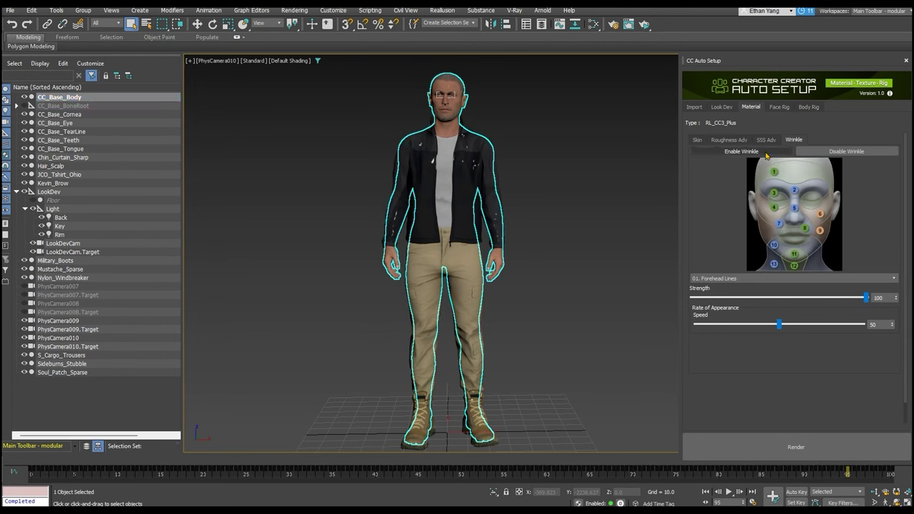
left_click(633, 176)
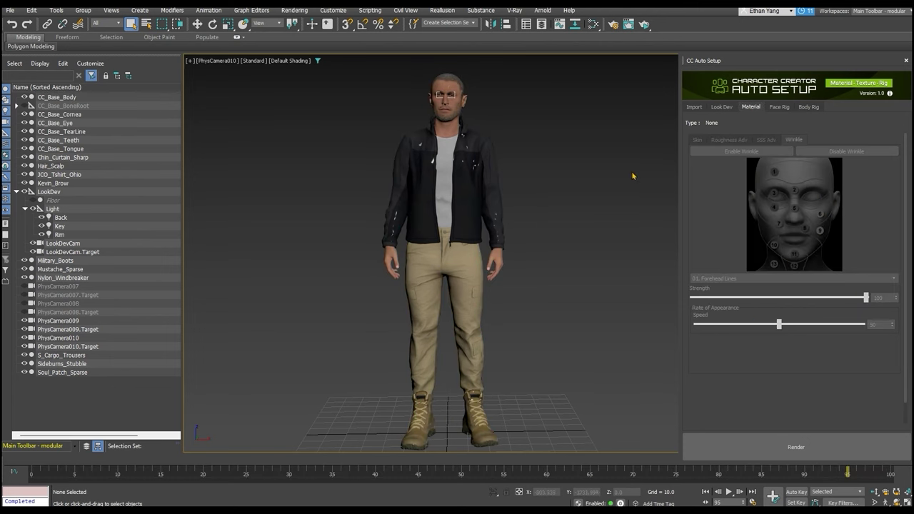
Open the Arnold renderer's sampling and depth settings in Render Setup and the Transparency Depth value for editing.
left_click(613, 25)
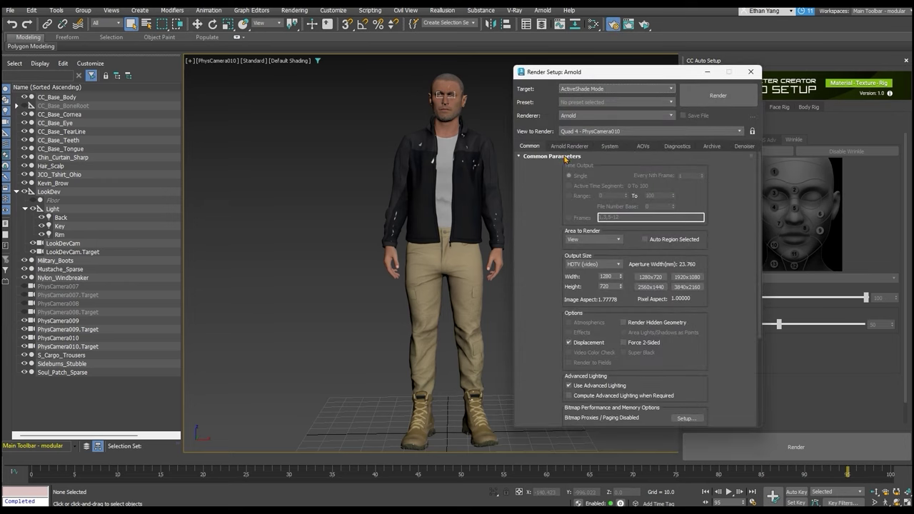
left_click(569, 147)
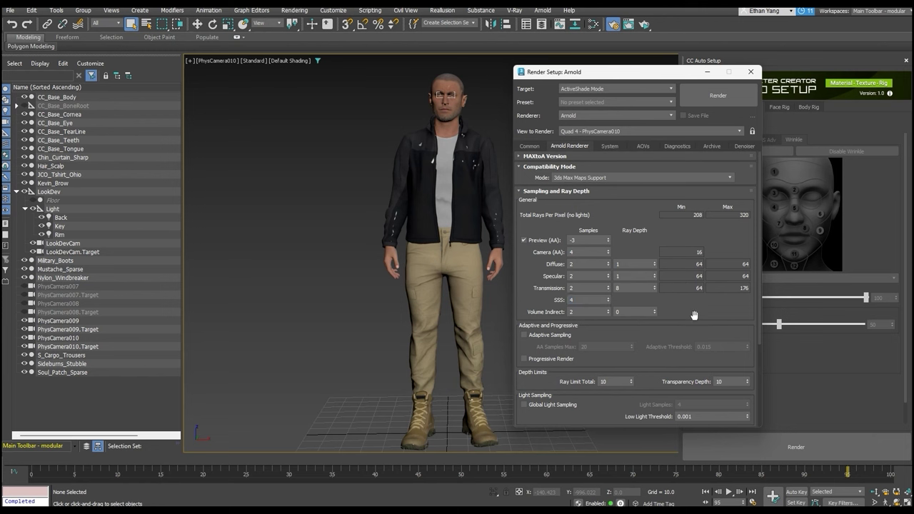
double_click(733, 383)
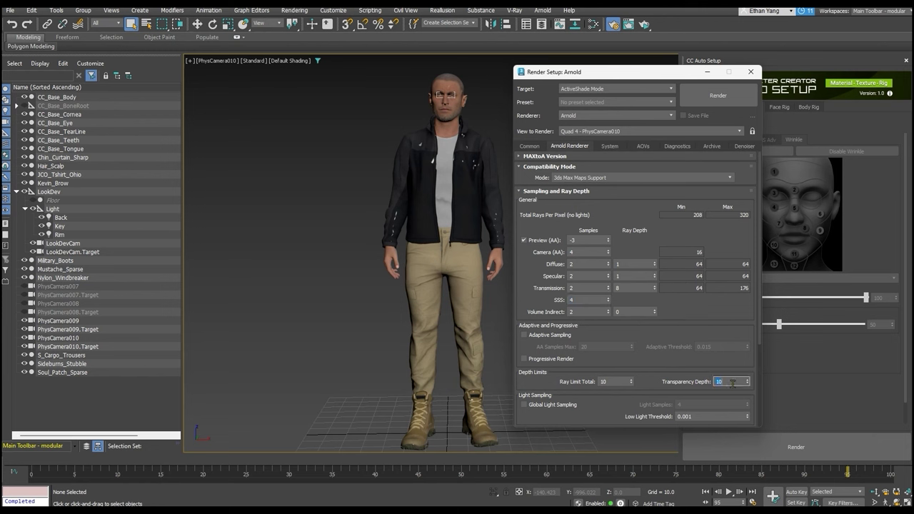